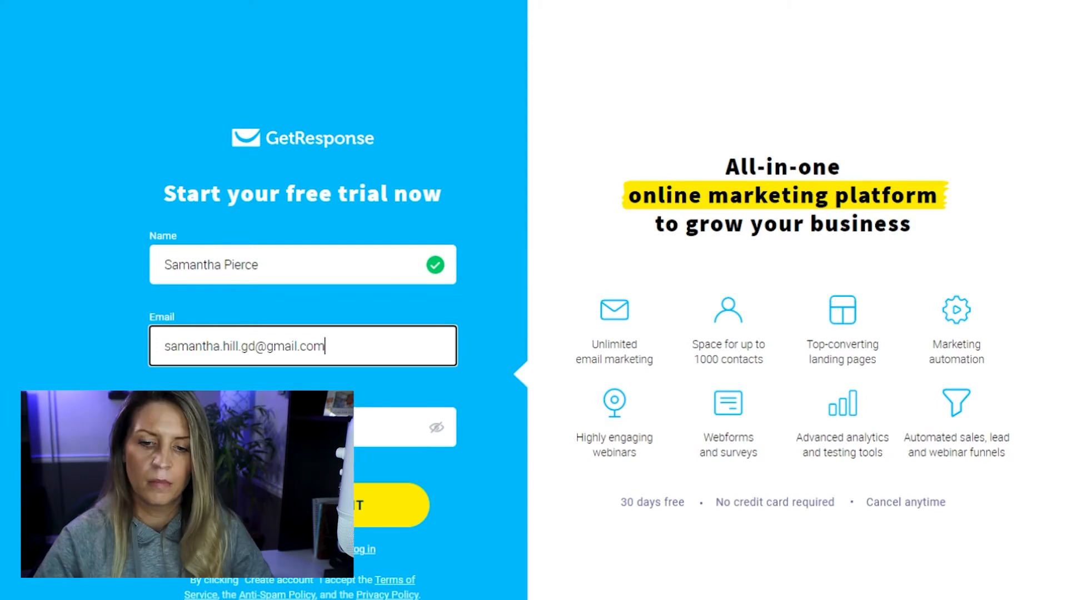
Fill in the account password and submit the GetResponse free trial sign-up form
{"action": "key", "text": "Tab"}
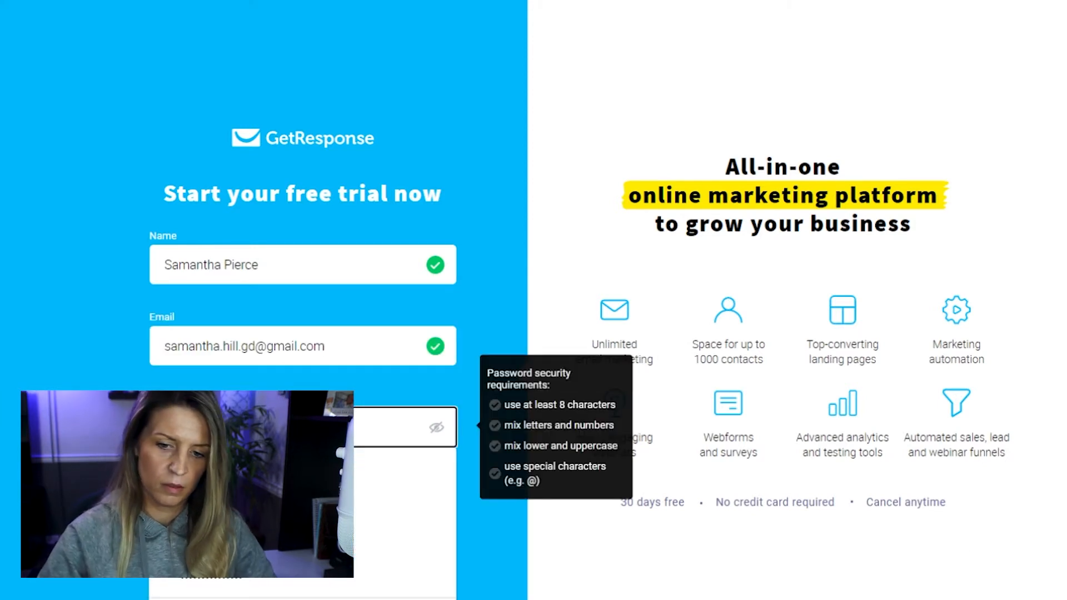
{"action": "left_click", "coordinate": [333, 493]}
{"action": "left_click", "coordinate": [13, 494]}
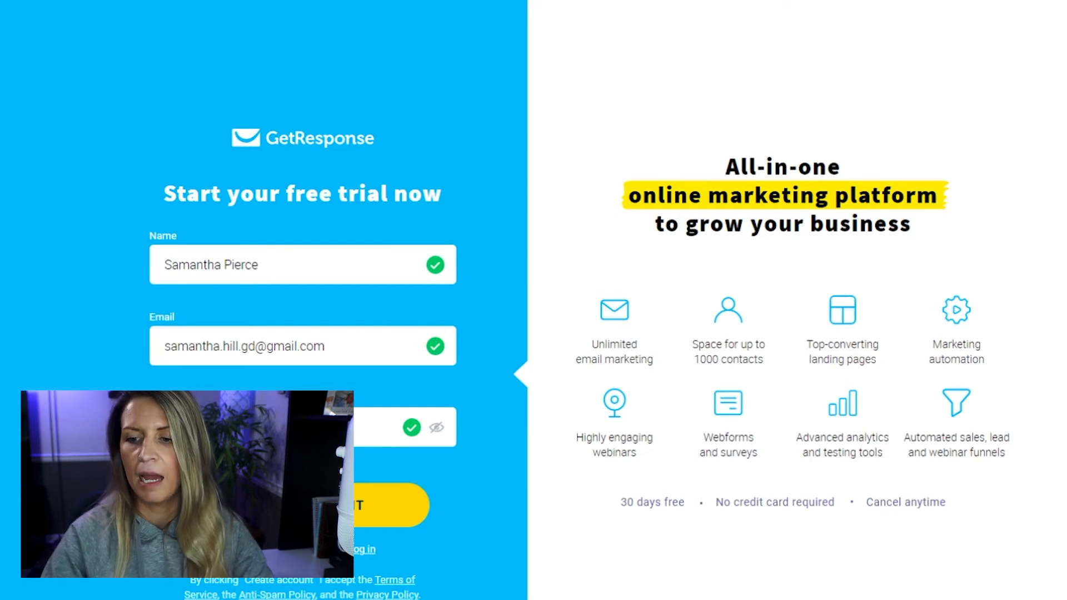
{"action": "left_click", "coordinate": [303, 505]}
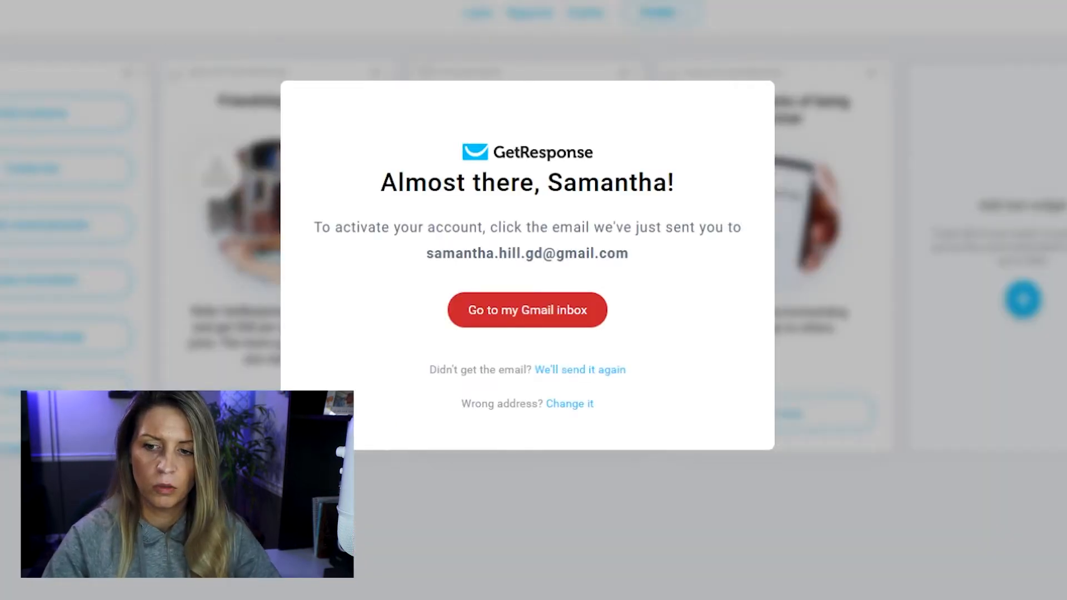
Activate the account through the GetResponse email in Gmail and continue to the dashboard without choosing a plan
{"action": "left_click", "coordinate": [531, 315]}
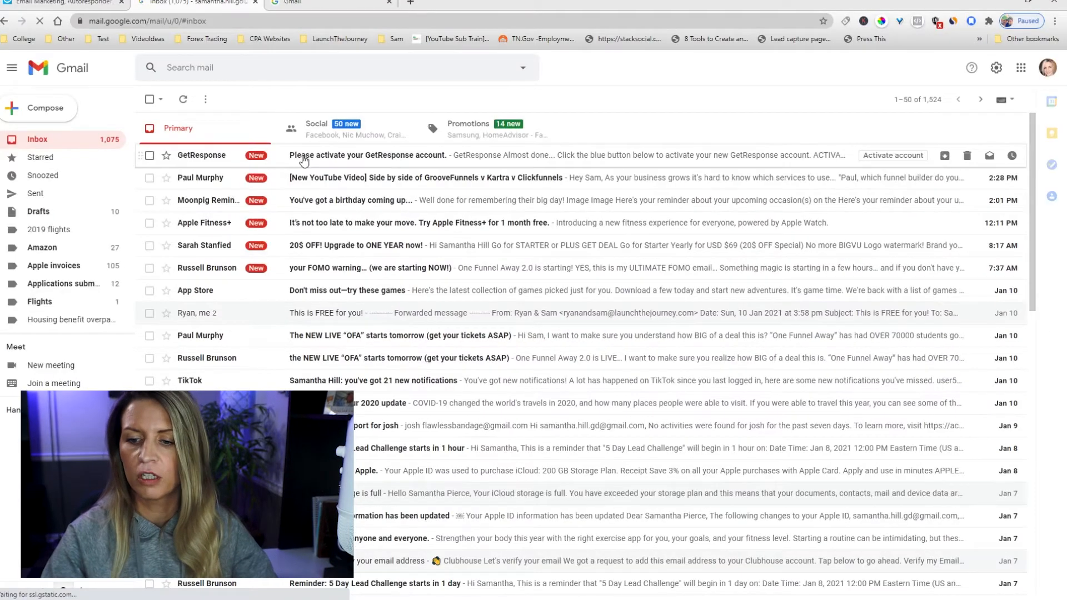
{"action": "left_click", "coordinate": [303, 161]}
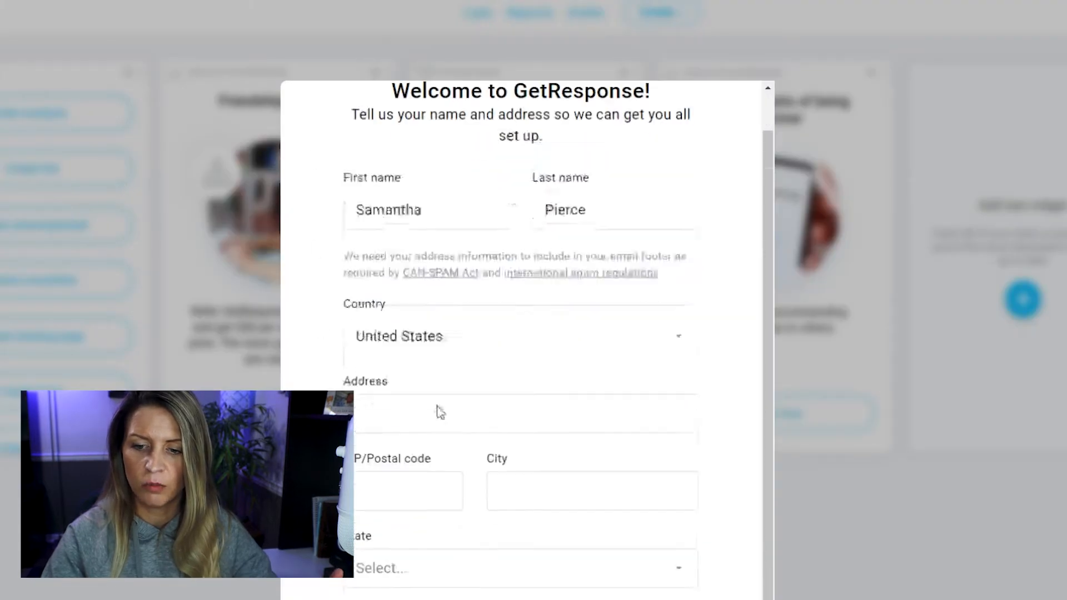
{"action": "scroll", "coordinate": [416, 415], "scroll_direction": "down", "scroll_amount": 3}
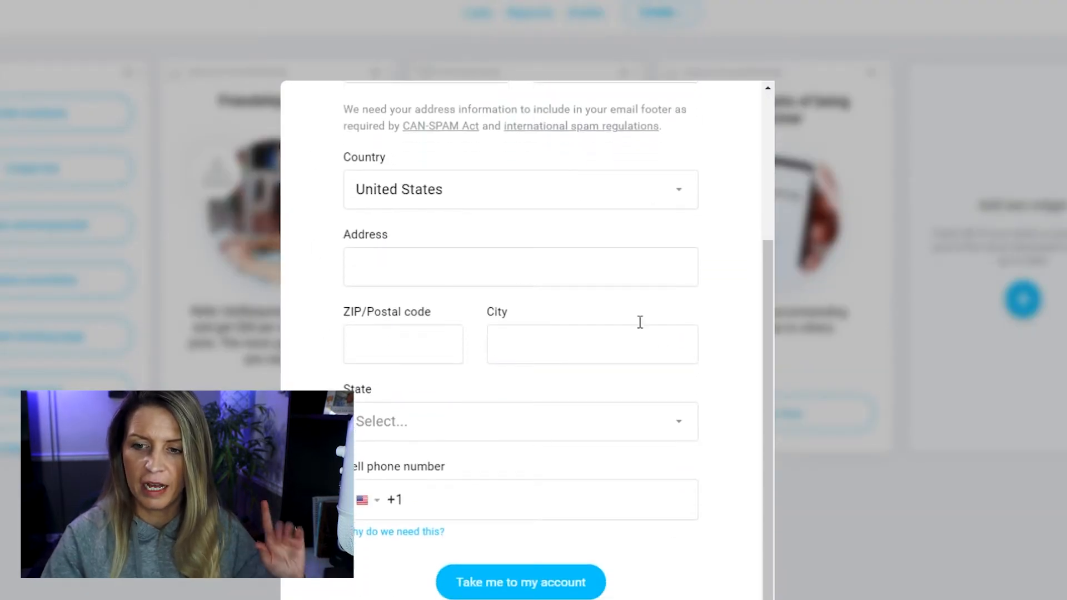
{"action": "scroll", "coordinate": [424, 233], "scroll_direction": "up", "scroll_amount": 2}
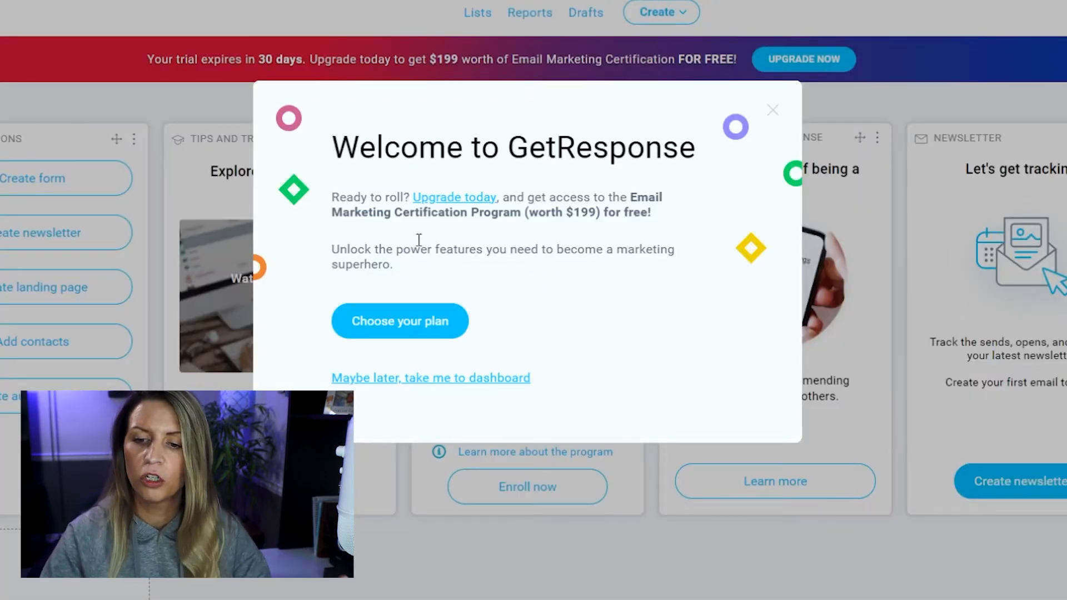
{"action": "left_click", "coordinate": [422, 382]}
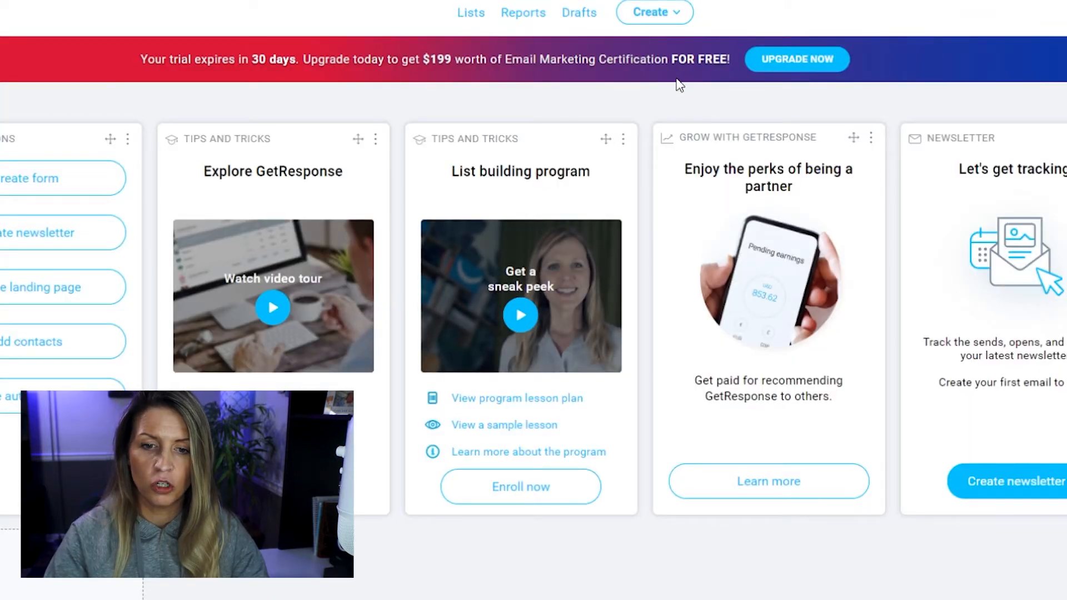
Go to the contact lists and start creating a new list
{"action": "left_click", "coordinate": [469, 14]}
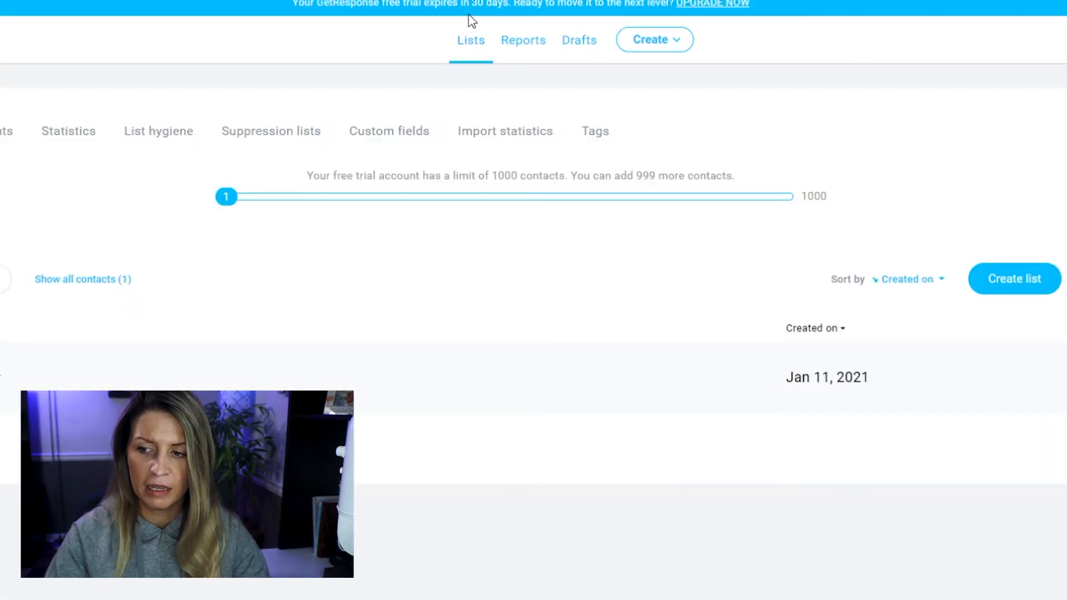
{"action": "left_click", "coordinate": [974, 290]}
{"action": "type", "text": "thisis"}
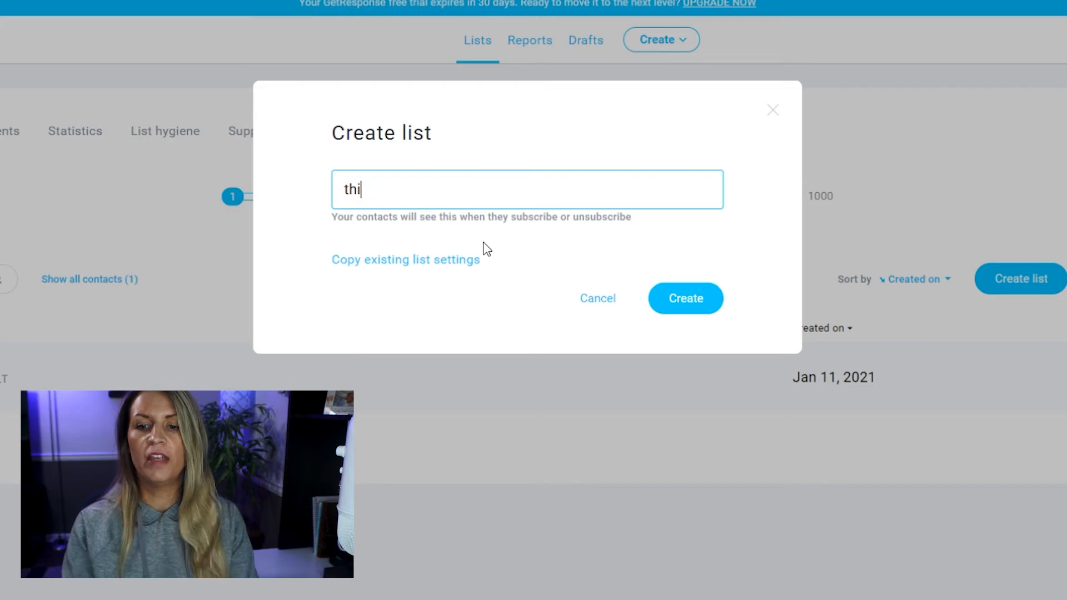
{"action": "key", "text": "BackSpace"}
{"action": "key", "text": "BackSpace"}
{"action": "key", "text": "BackSpace"}
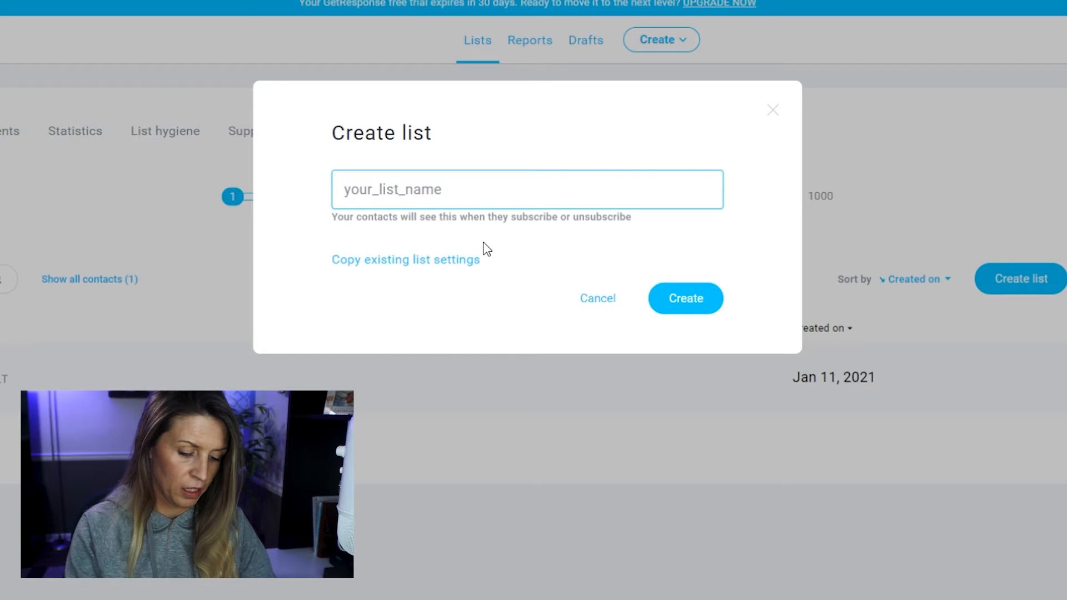
Name the new list my_youtube_demo_list and create it
{"action": "type", "text": "m"}
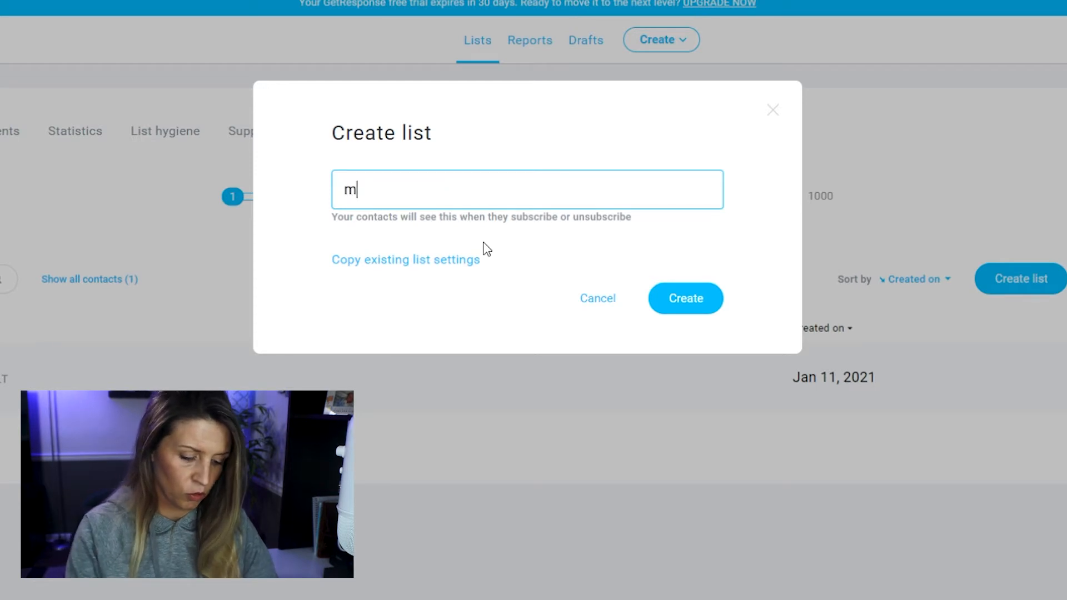
{"action": "type", "text": "y_youtube_demo_list"}
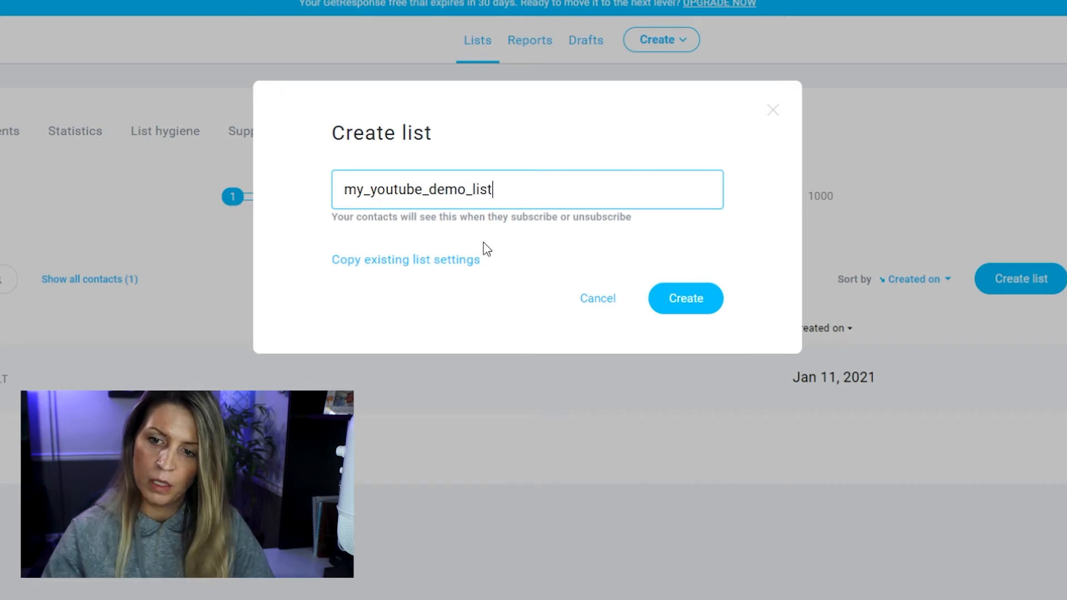
{"action": "left_click", "coordinate": [689, 303]}
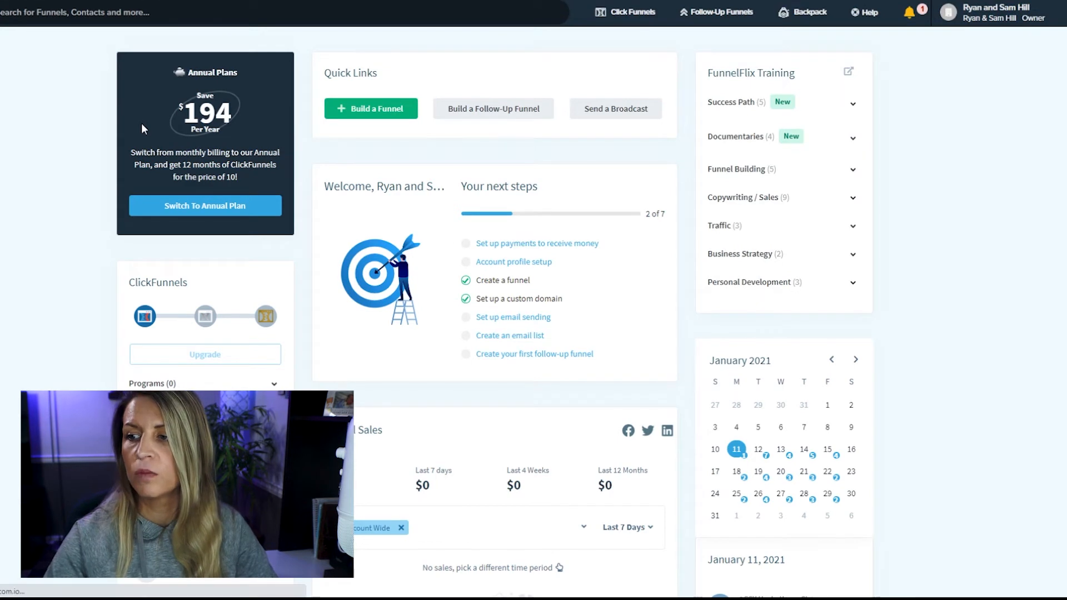
Switch to ClickFunnels and open the Integrations page of the account settings
{"action": "left_click", "coordinate": [995, 12]}
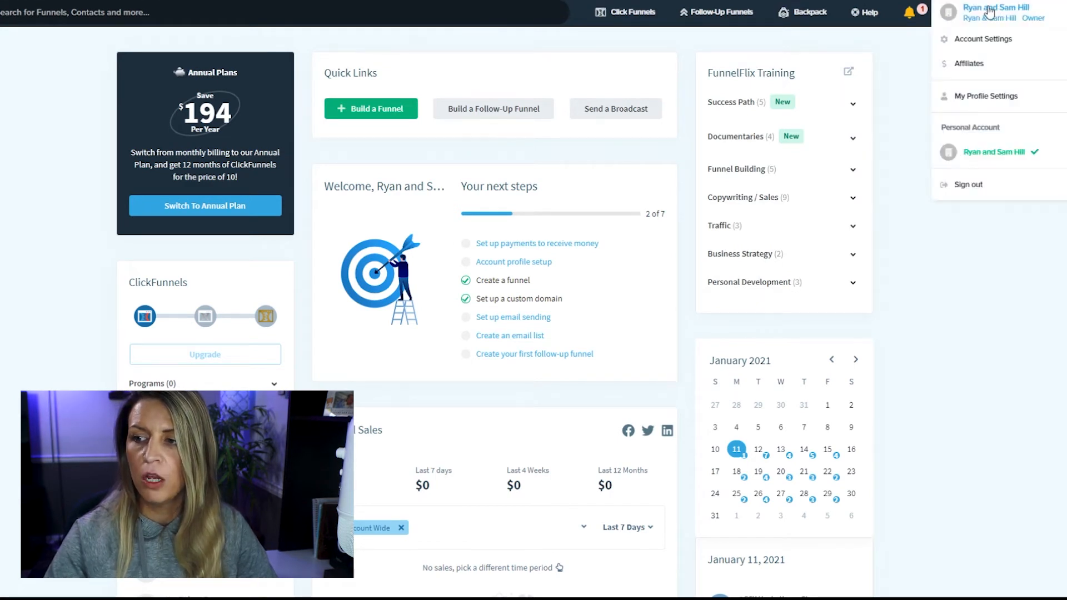
{"action": "left_click", "coordinate": [966, 44]}
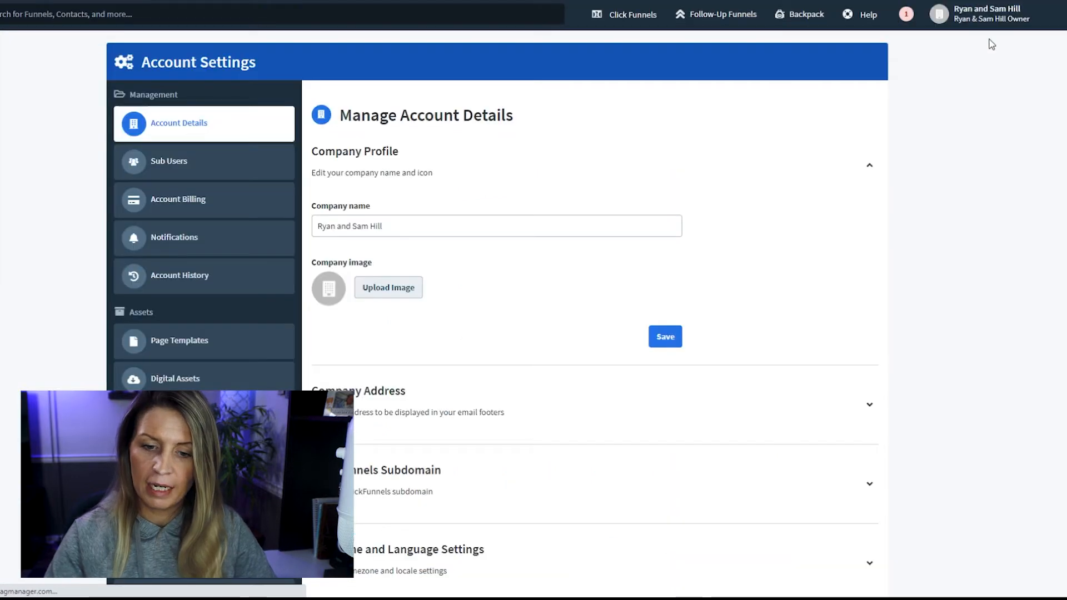
{"action": "scroll", "coordinate": [171, 167], "scroll_direction": "down", "scroll_amount": 3}
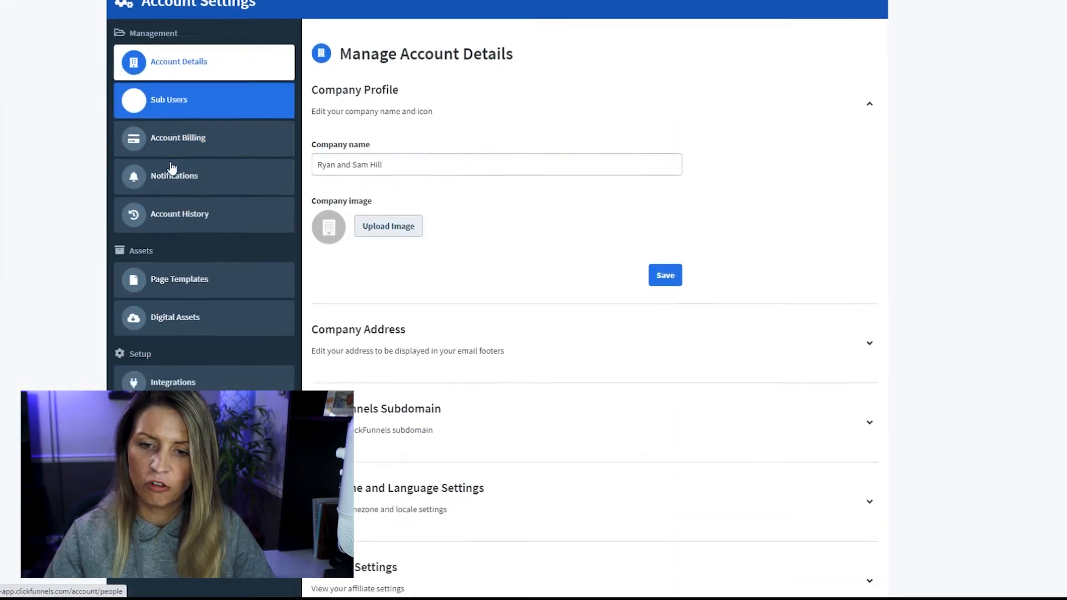
{"action": "scroll", "coordinate": [171, 209], "scroll_direction": "down", "scroll_amount": 2}
{"action": "left_click", "coordinate": [172, 206]}
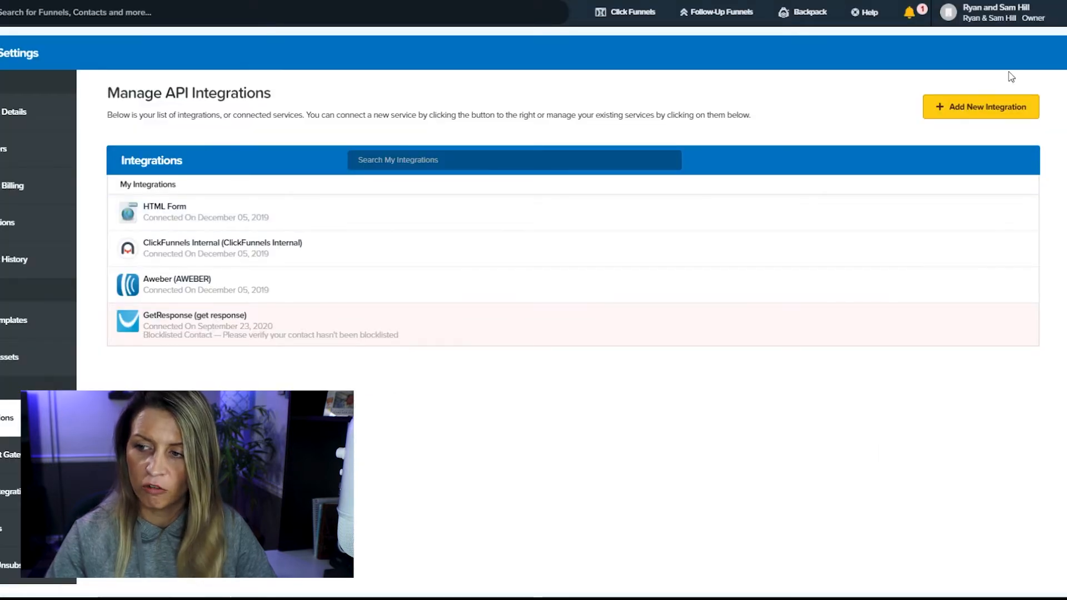
Start a new integration and choose GetResponse as the service to connect
{"action": "left_click", "coordinate": [979, 111]}
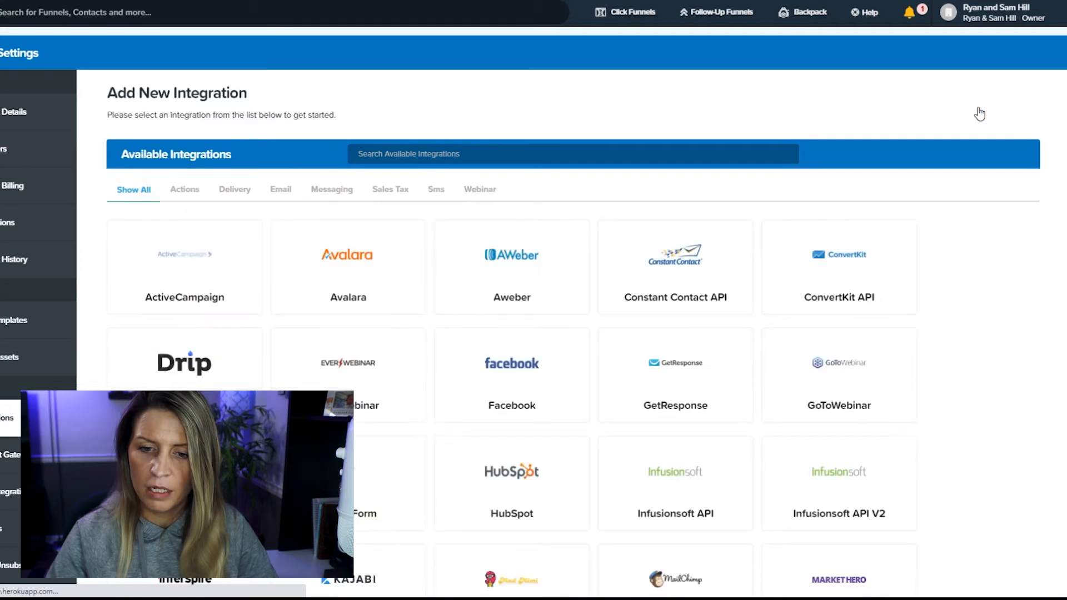
{"action": "scroll", "coordinate": [324, 195], "scroll_direction": "down", "scroll_amount": 2}
{"action": "scroll", "coordinate": [183, 139], "scroll_direction": "down", "scroll_amount": 2}
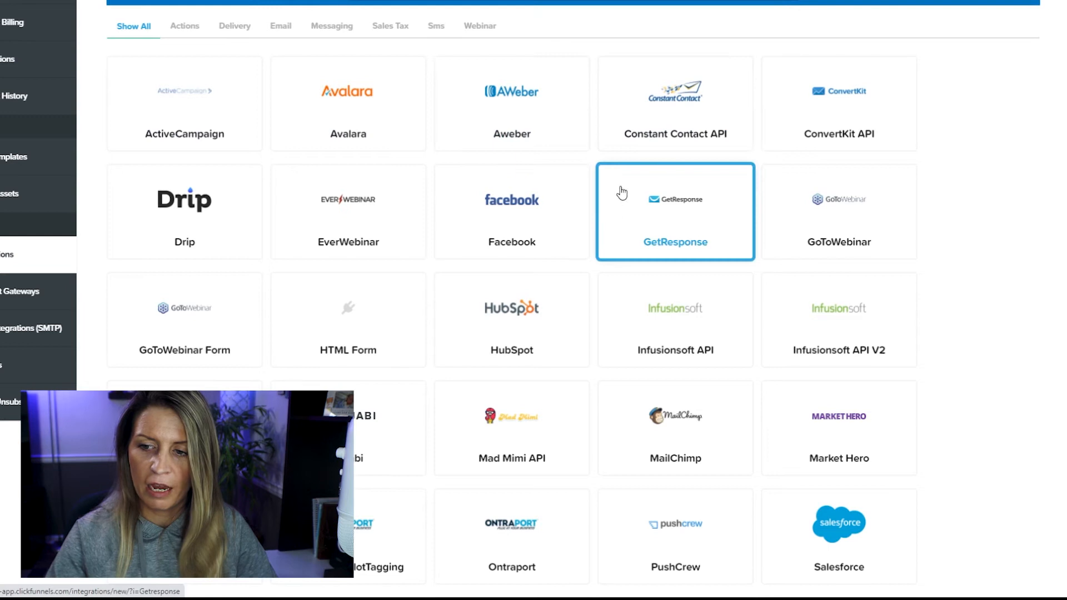
{"action": "left_click", "coordinate": [675, 211]}
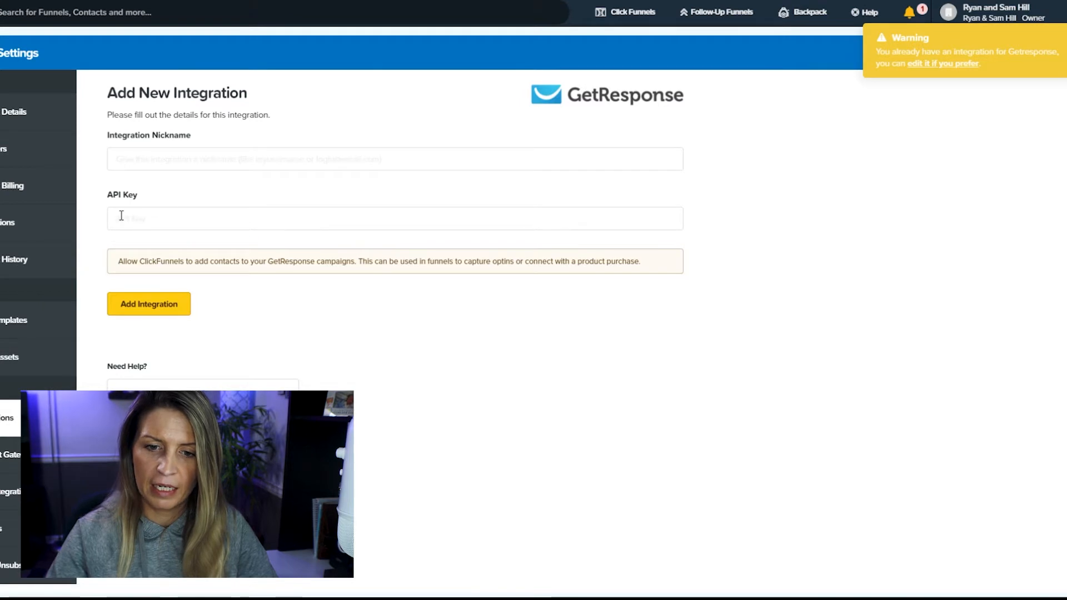
Set the integration nickname to "get response youtube demo"
{"action": "left_click", "coordinate": [139, 151]}
{"action": "type", "text": "get response"}
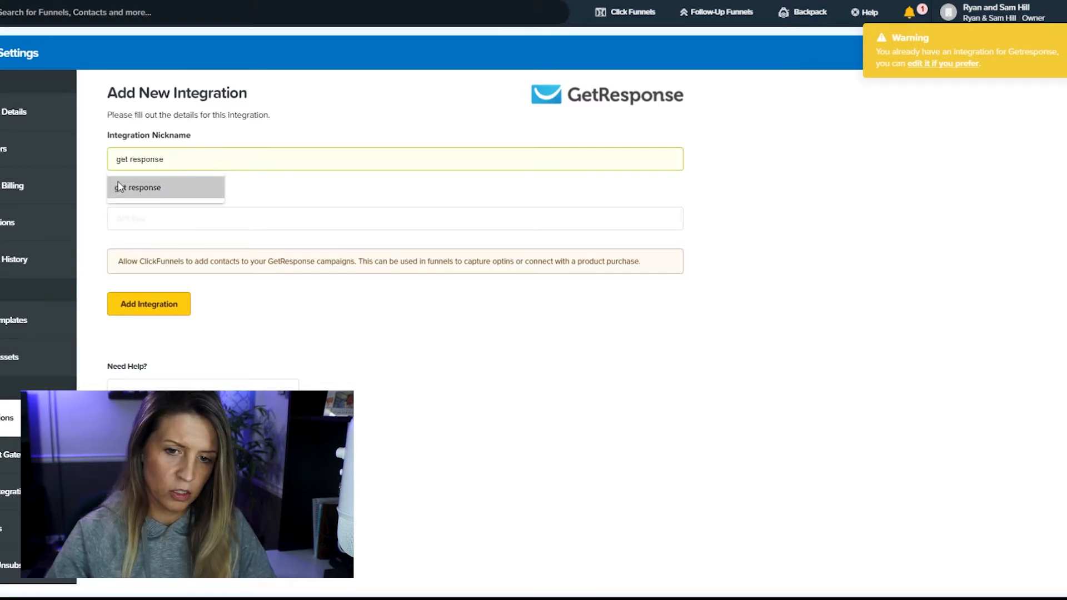
{"action": "left_click", "coordinate": [184, 188]}
{"action": "type", "text": "youtube demo"}
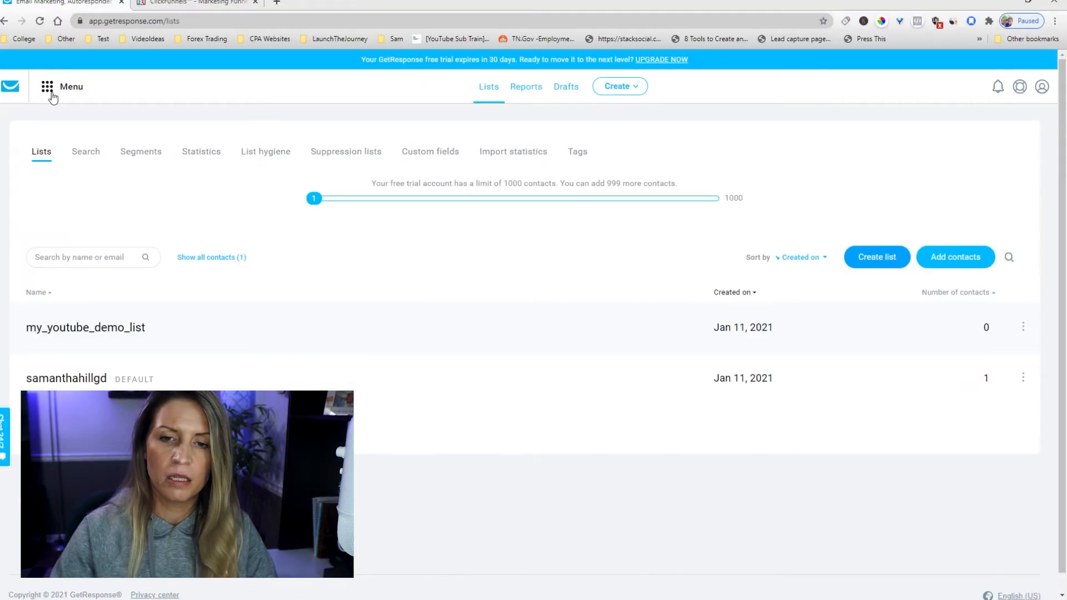
Switch to GetResponse and open the API page under Integrations and API
{"action": "left_click", "coordinate": [47, 90]}
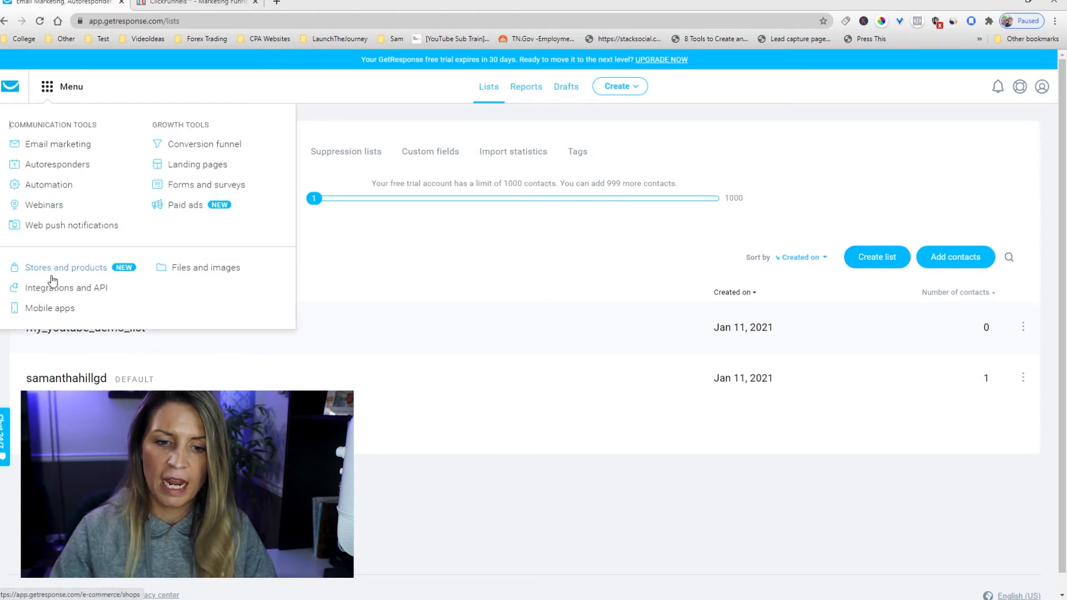
{"action": "left_click", "coordinate": [89, 290]}
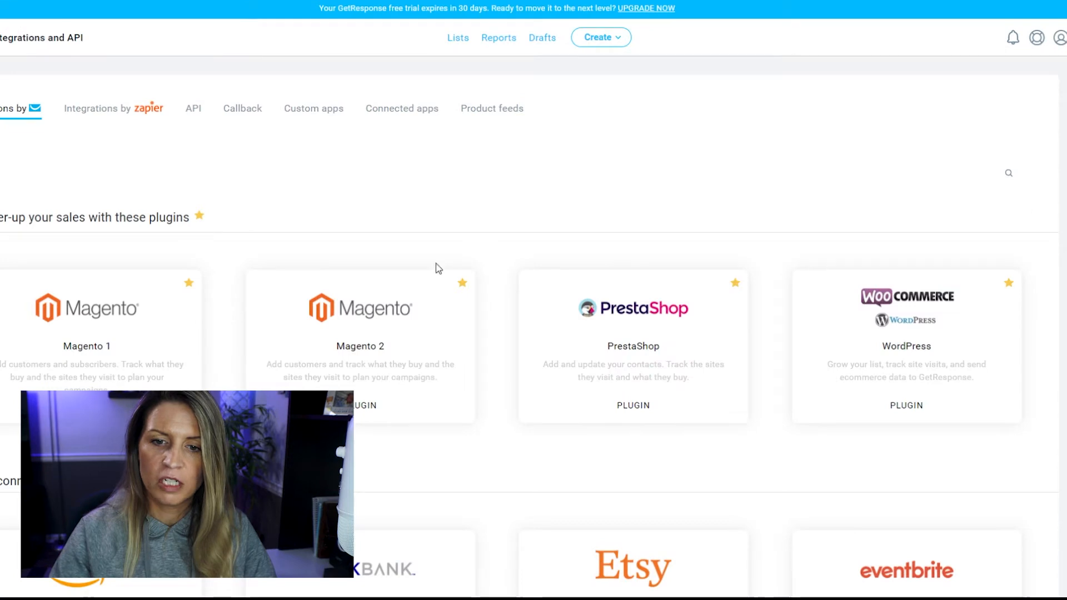
{"action": "left_click", "coordinate": [197, 116]}
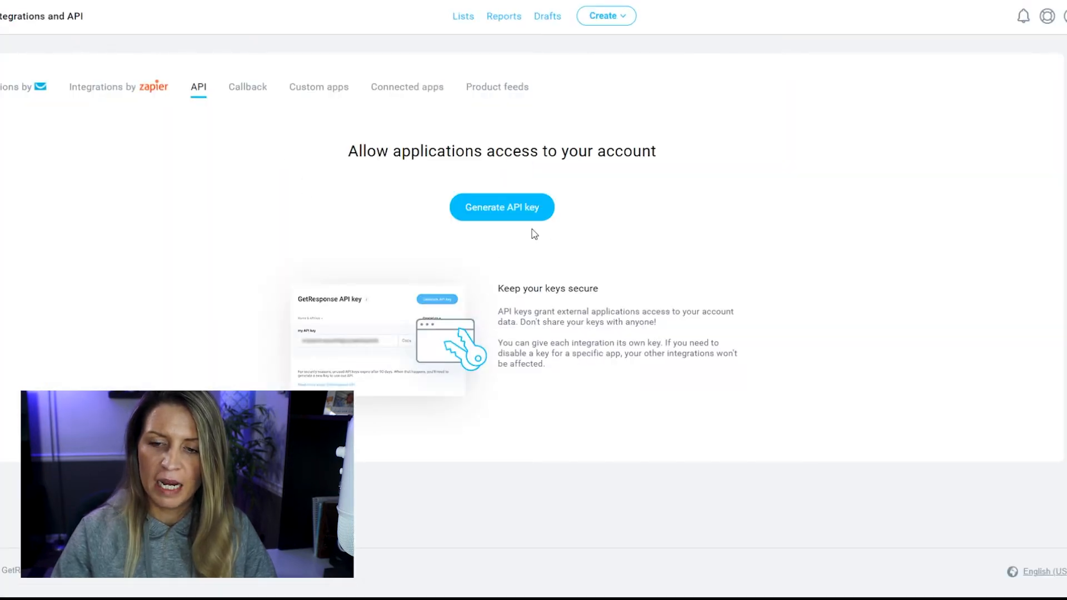
Generate an API key named "youtube demo trial acc"
{"action": "left_click", "coordinate": [505, 213]}
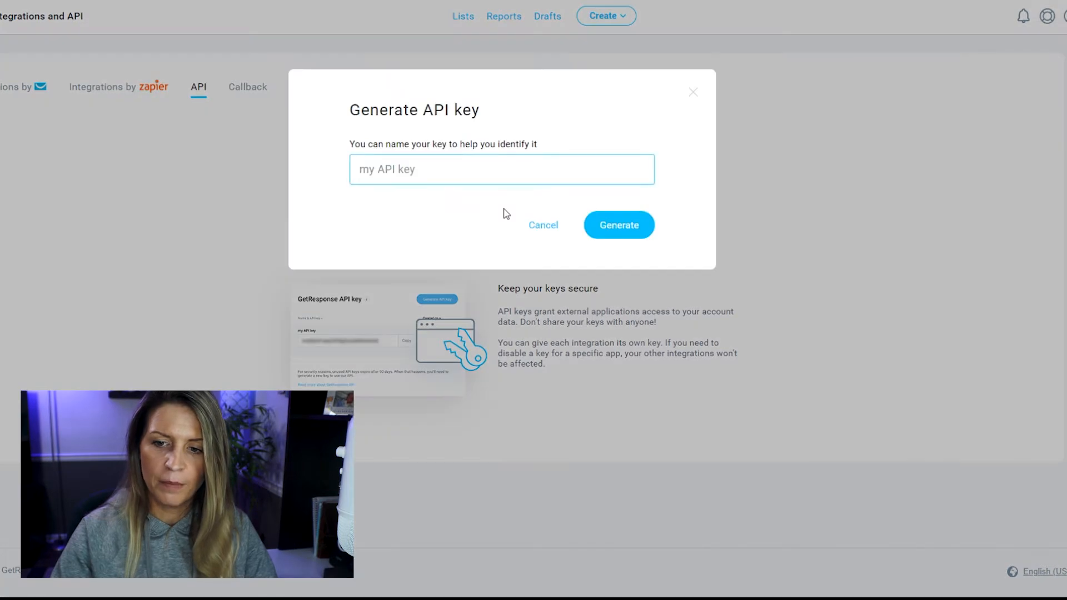
{"action": "type", "text": "you"}
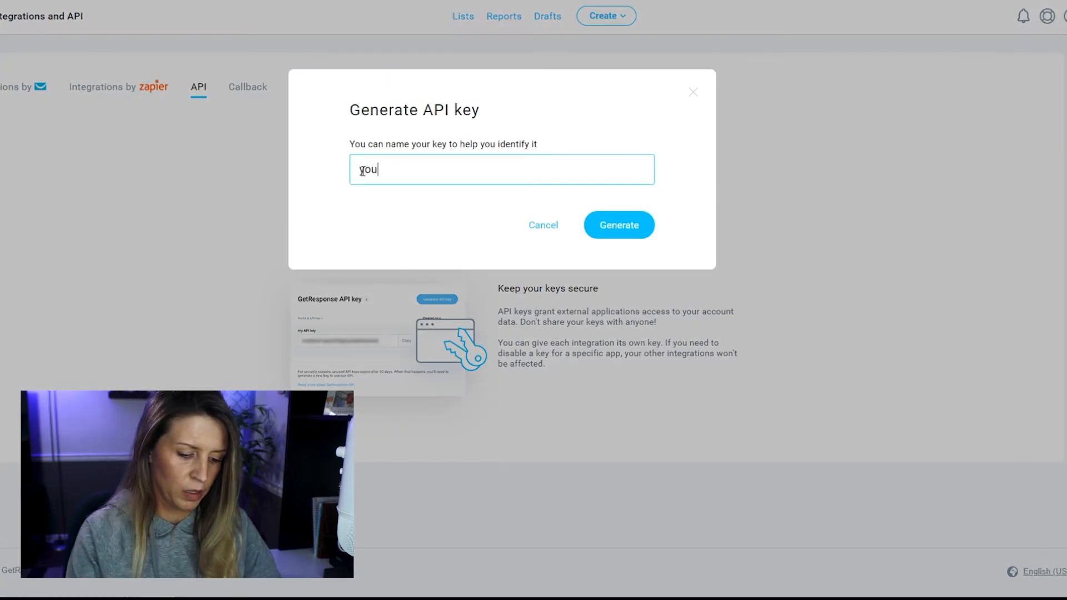
{"action": "type", "text": "tube dem"}
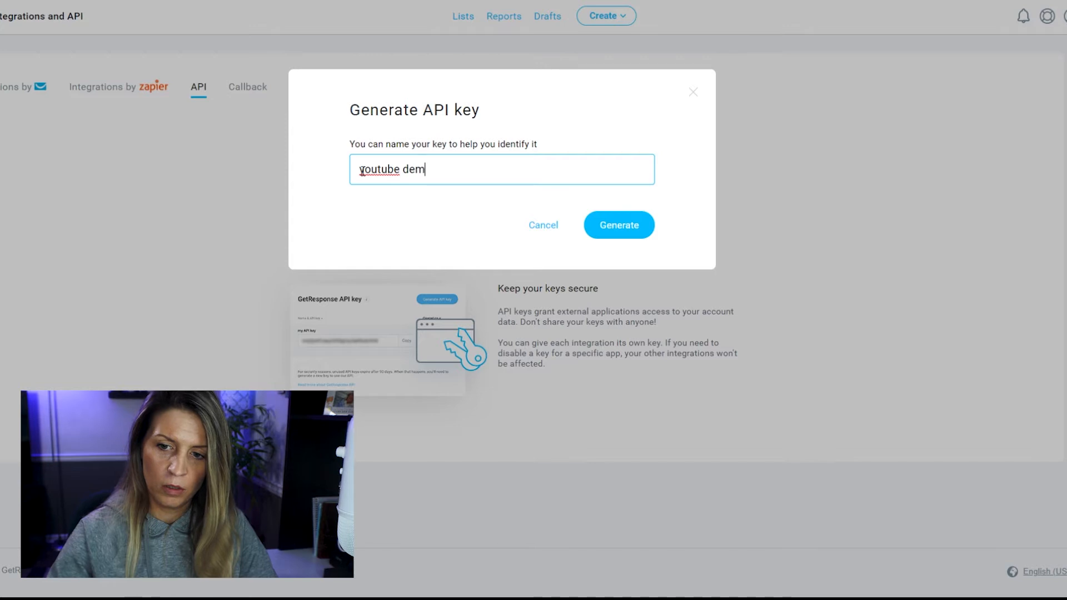
{"action": "type", "text": "o tr"}
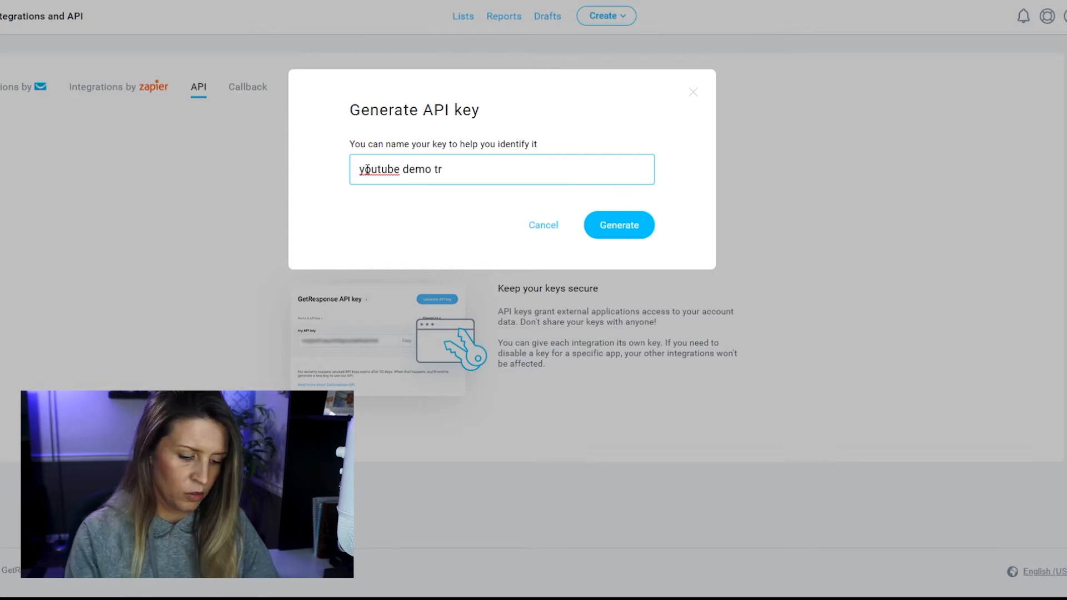
{"action": "type", "text": "ial acc"}
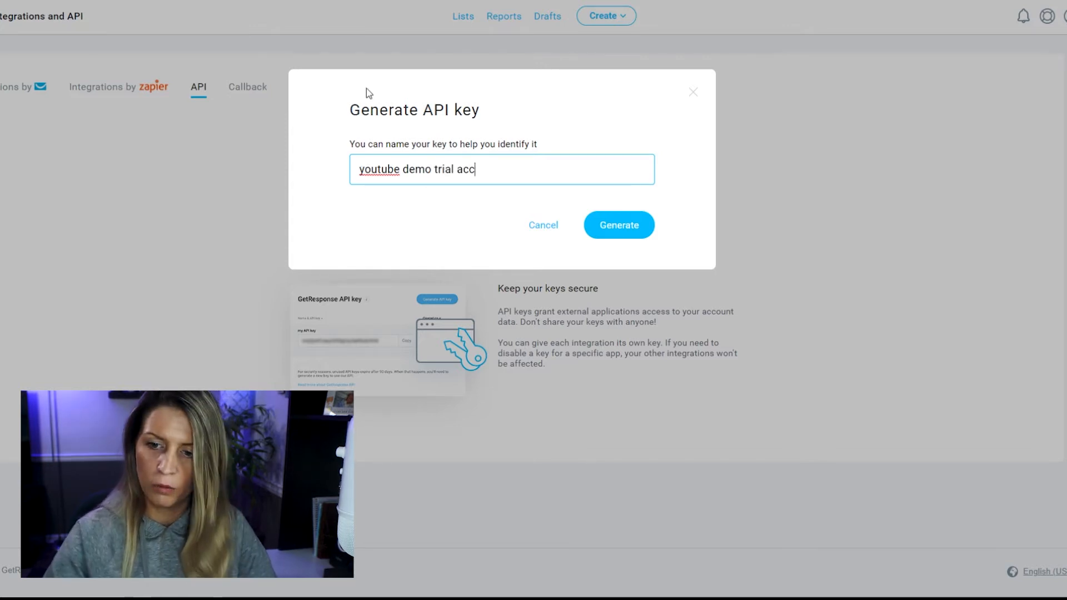
{"action": "left_click", "coordinate": [622, 229]}
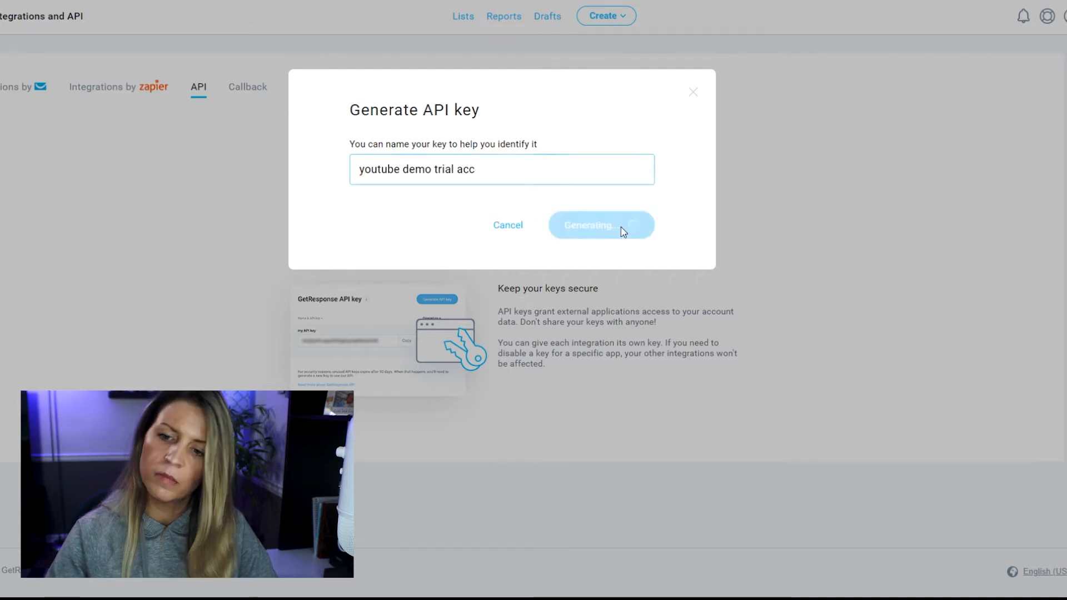
Copy the generated GetResponse API key, switch to ClickFunnels, and add the integration with the API key pasted in
{"action": "left_click", "coordinate": [512, 221]}
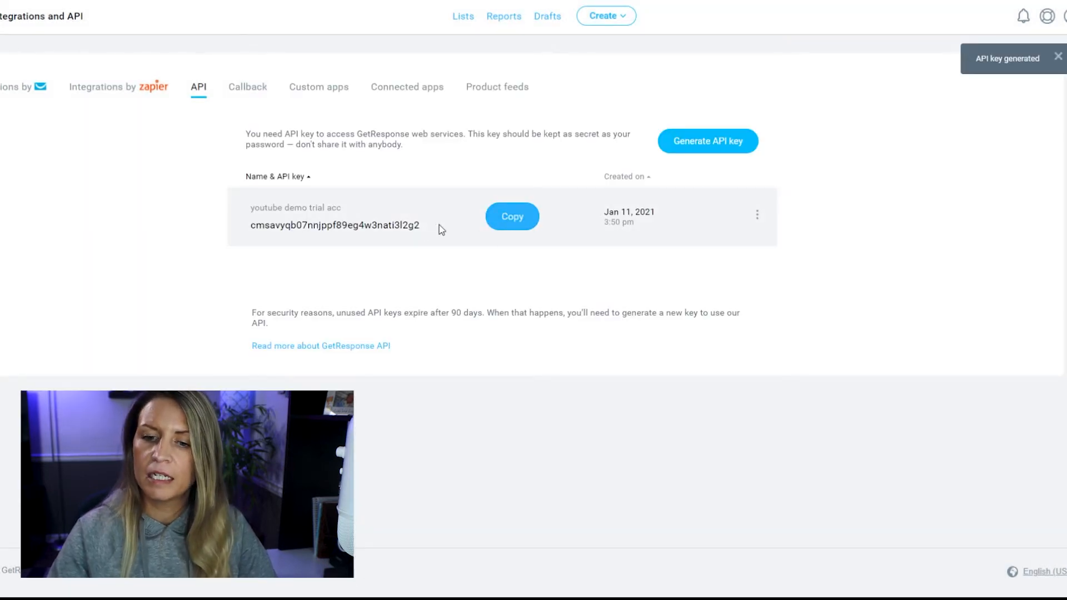
{"action": "left_click", "coordinate": [515, 219]}
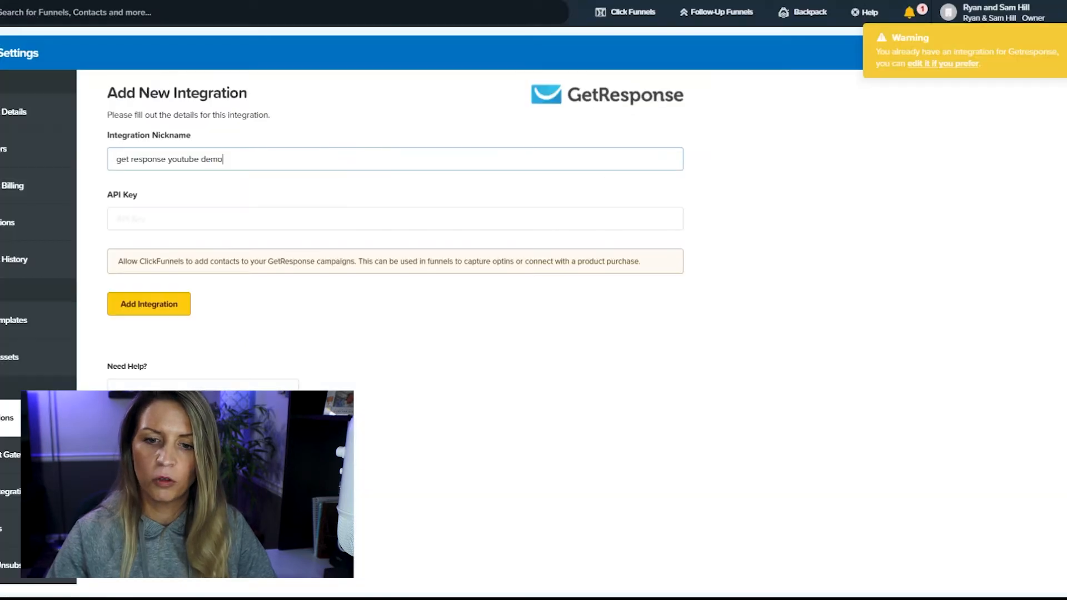
{"action": "left_click", "coordinate": [149, 224]}
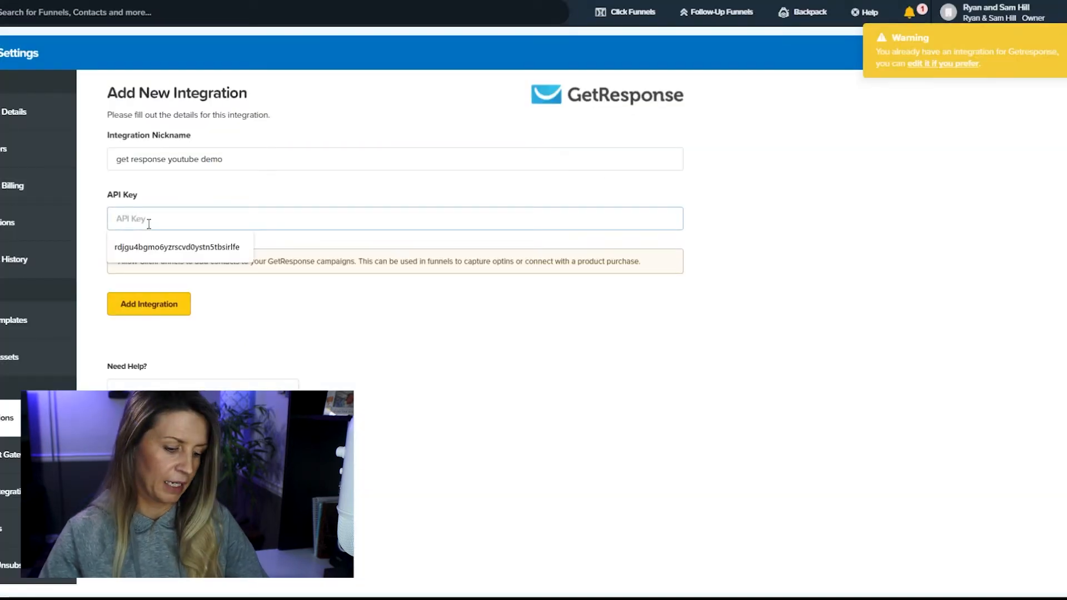
{"action": "key", "text": "ctrl+v"}
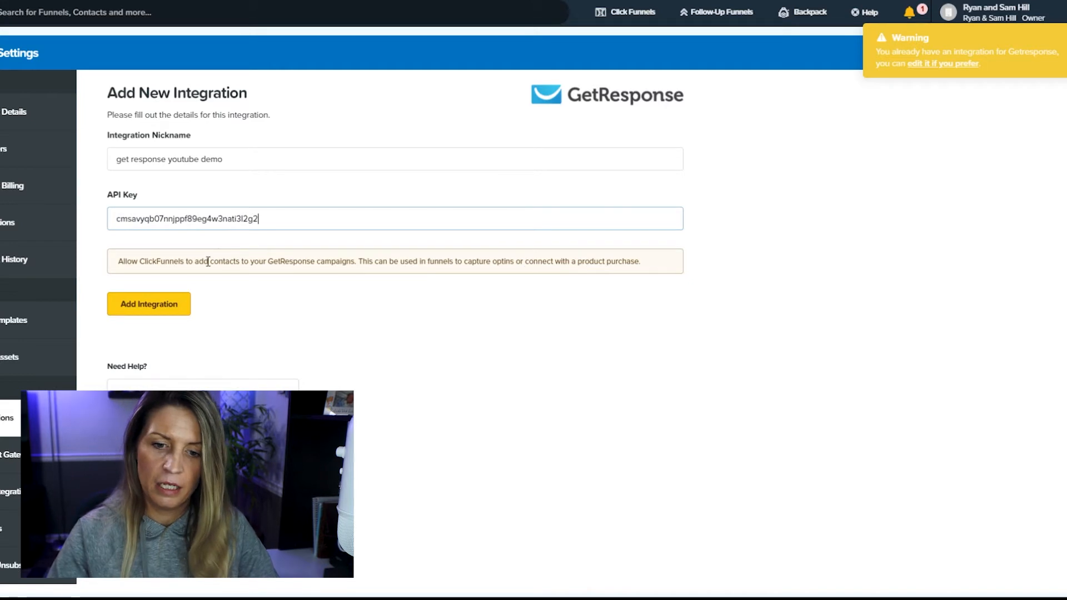
{"action": "left_click", "coordinate": [148, 306]}
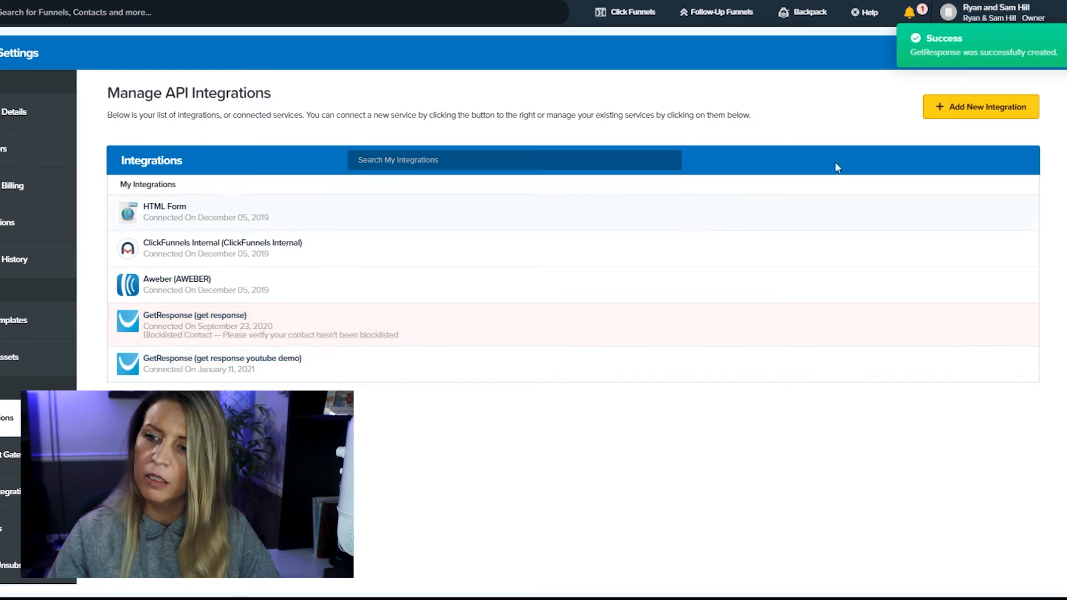
Open the Optin page of the "youtube traning" funnel for editing and bring up its email integration settings
{"action": "mouse_move", "coordinate": [613, 11]}
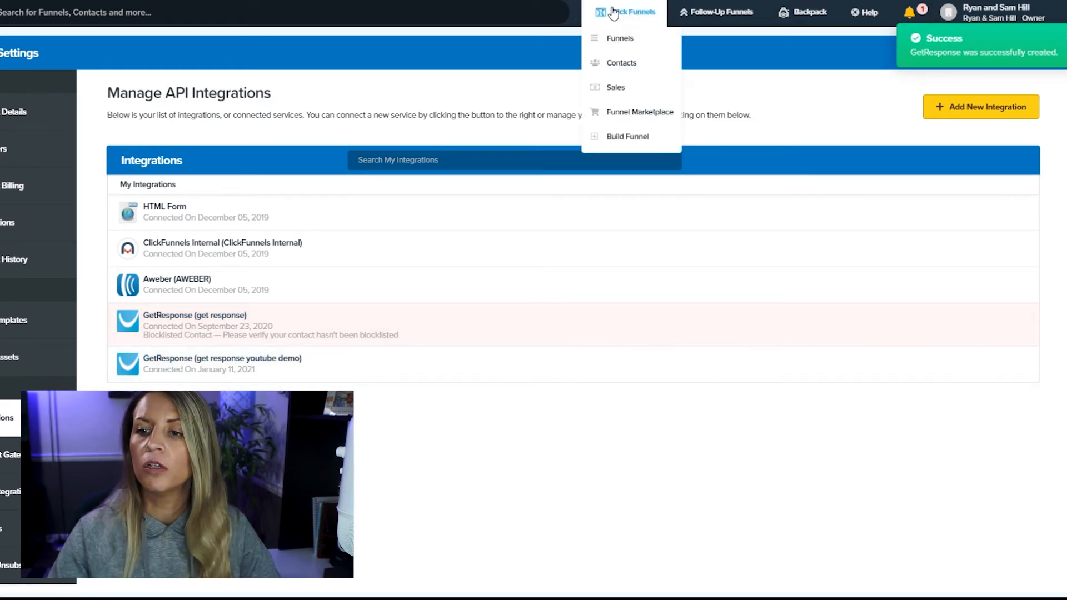
{"action": "left_click", "coordinate": [619, 40]}
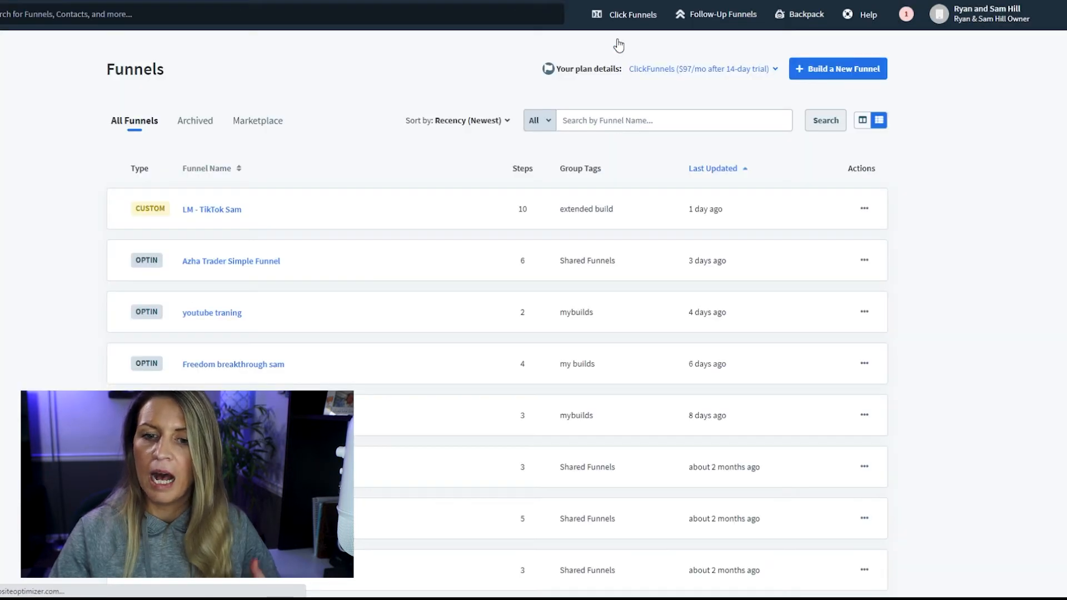
{"action": "left_click", "coordinate": [227, 318]}
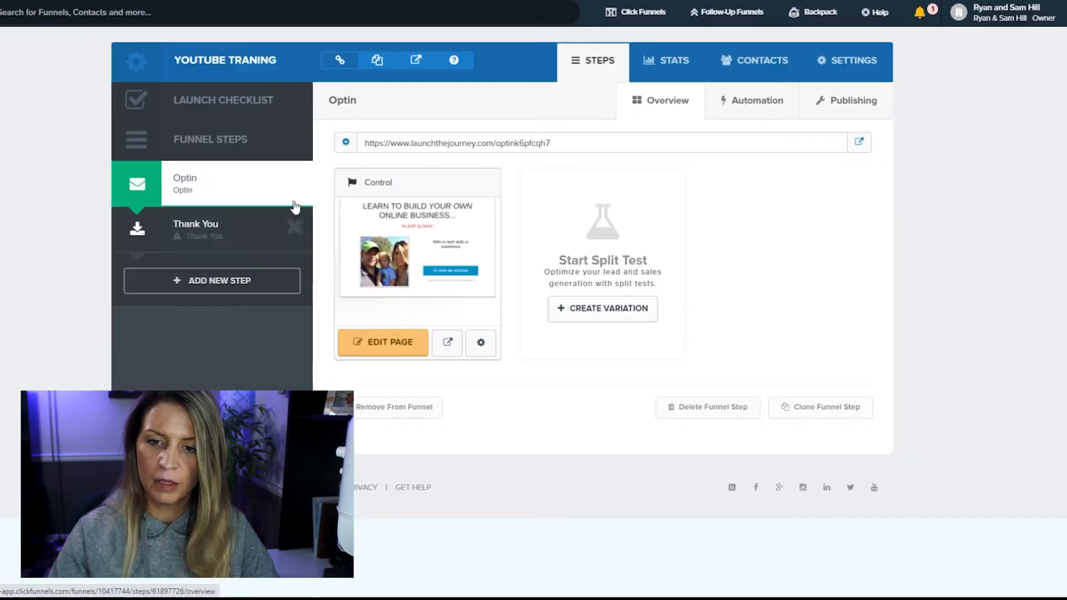
{"action": "left_click", "coordinate": [378, 345]}
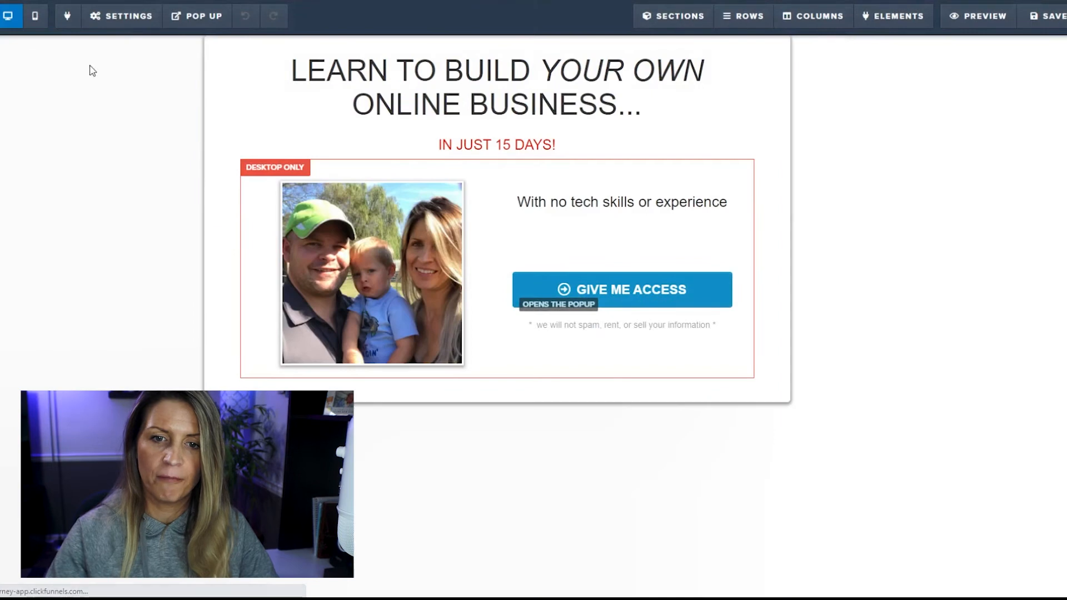
{"action": "left_click", "coordinate": [124, 15]}
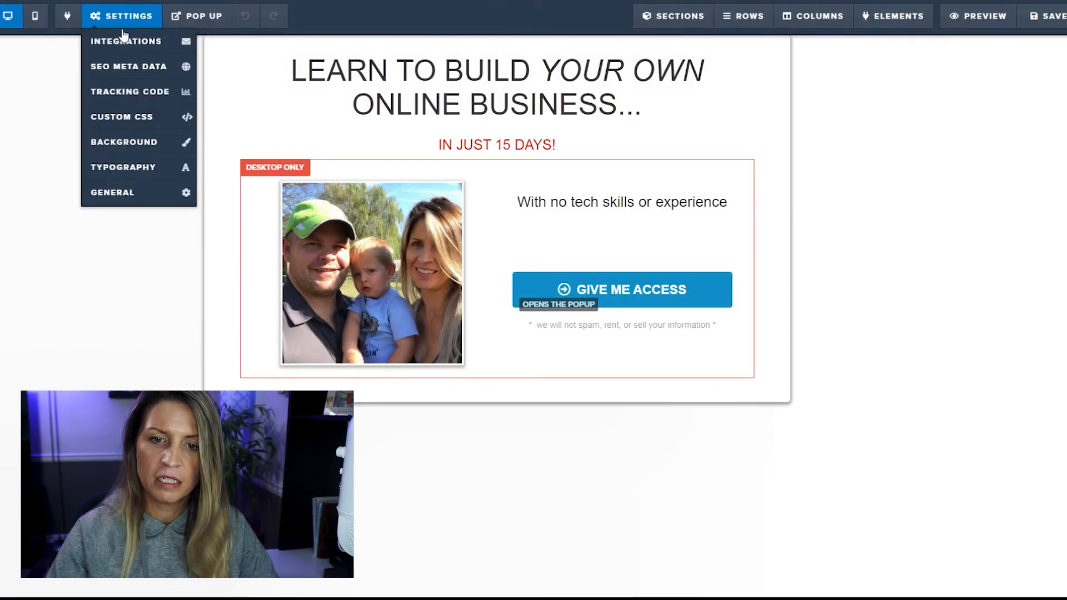
{"action": "left_click", "coordinate": [128, 44]}
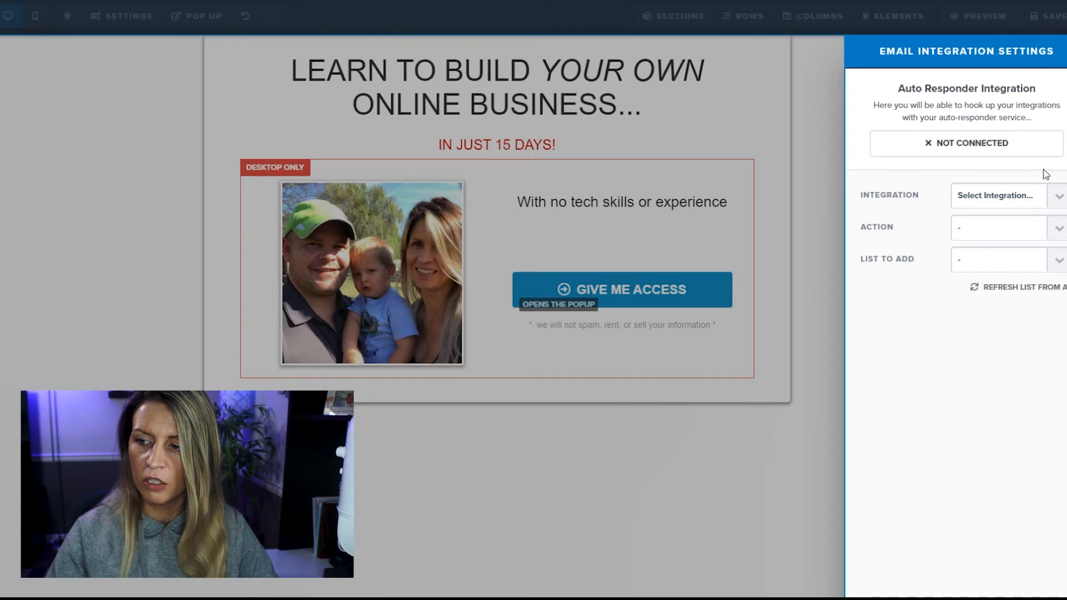
Connect the page to the "get response youtube demo" integration with action Add To Campaign and list my_youtube_demo_list
{"action": "left_click", "coordinate": [1060, 202]}
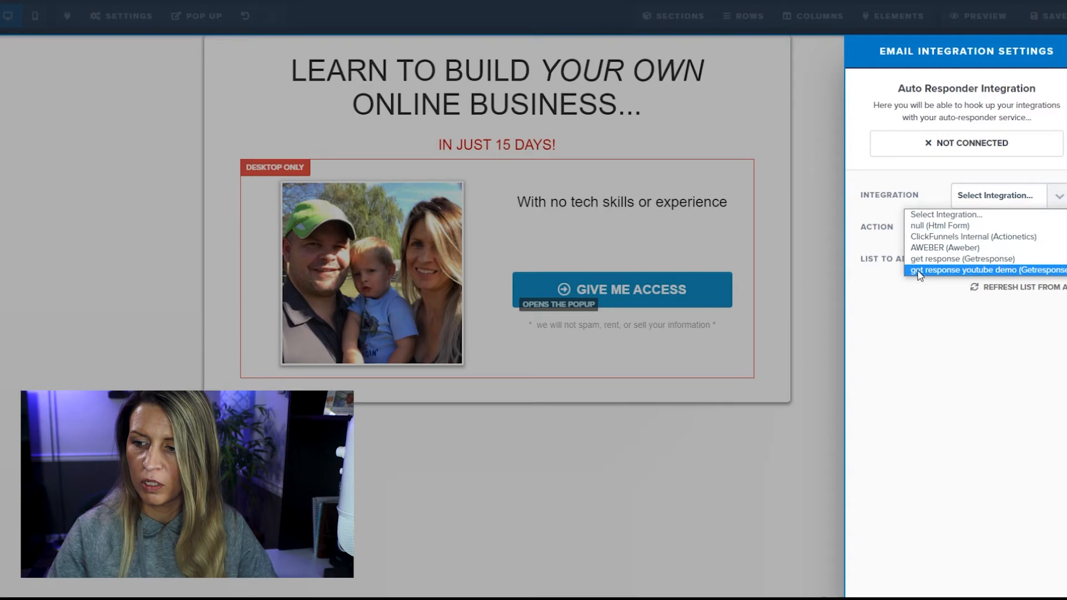
{"action": "left_click", "coordinate": [994, 270]}
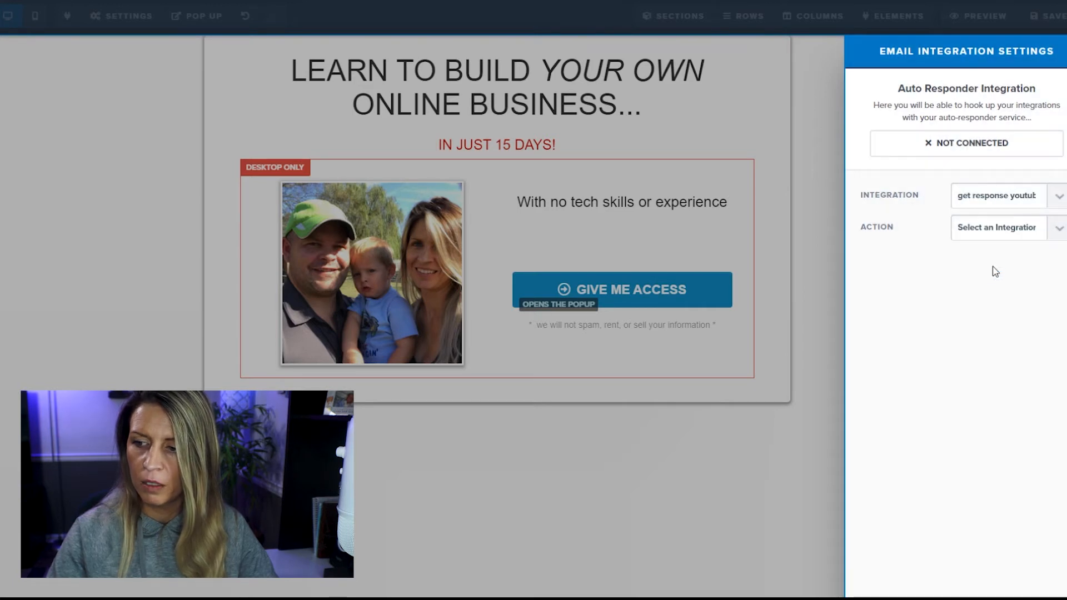
{"action": "left_click", "coordinate": [1030, 240]}
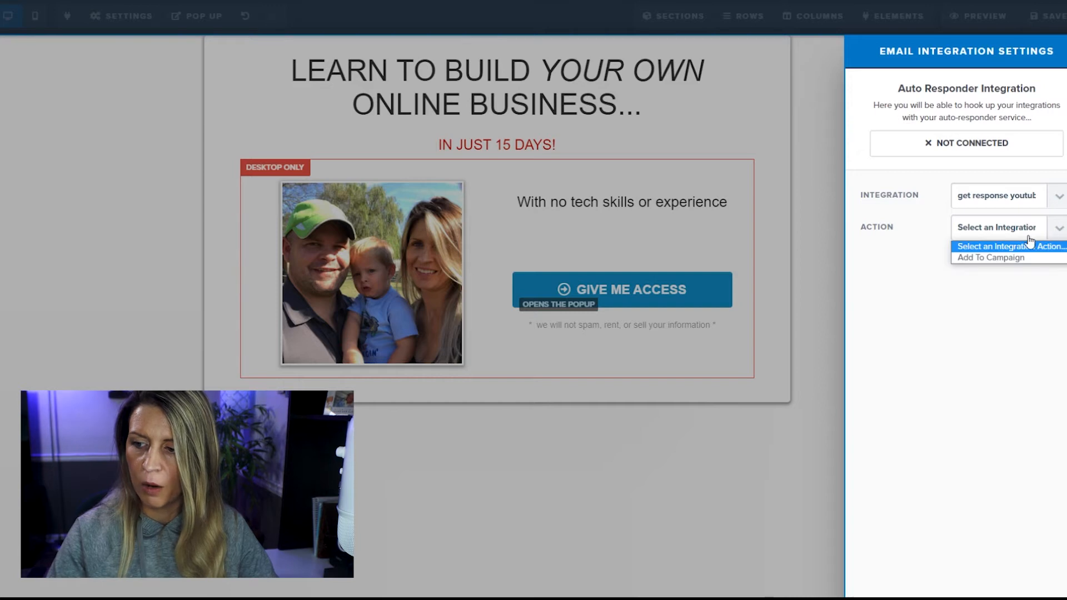
{"action": "left_click", "coordinate": [998, 258]}
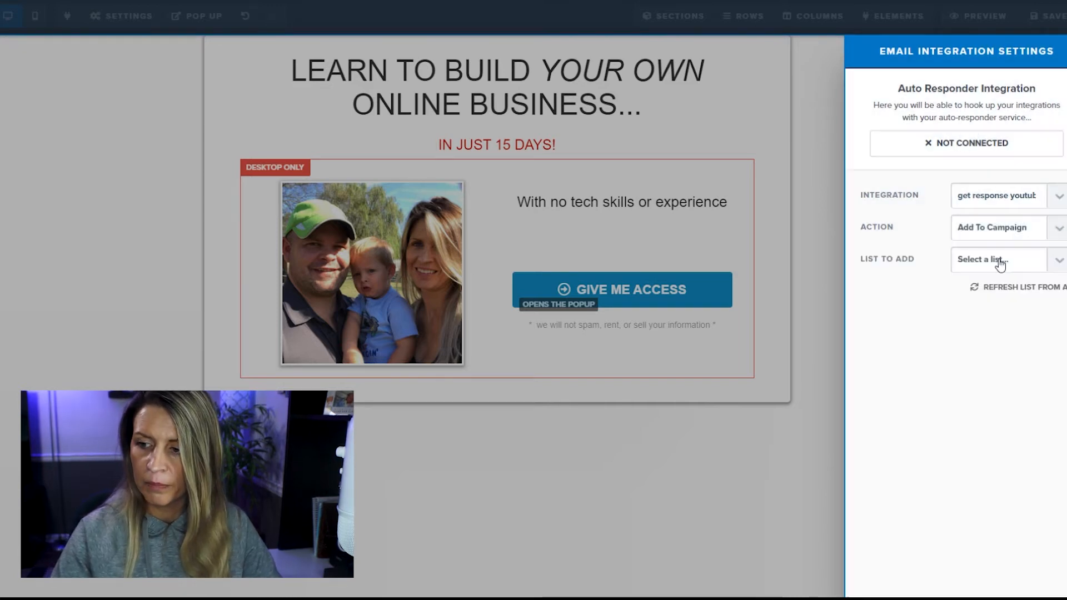
{"action": "left_click", "coordinate": [1054, 268]}
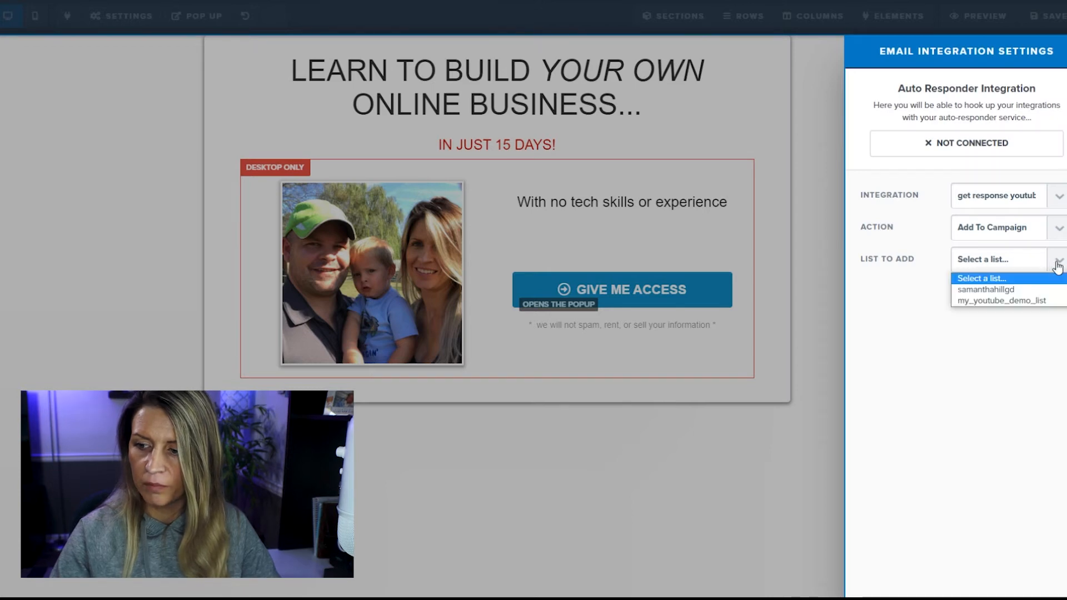
{"action": "left_click", "coordinate": [982, 300]}
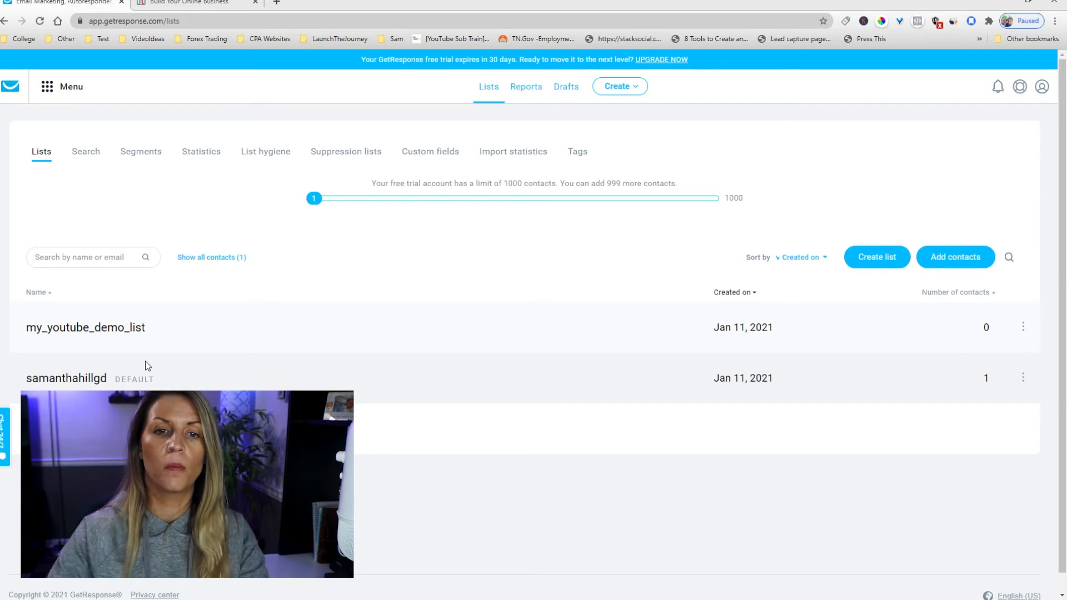
Switch to GetResponse and look at the subscription settings of my_youtube_demo_list
{"action": "left_click", "coordinate": [1024, 329]}
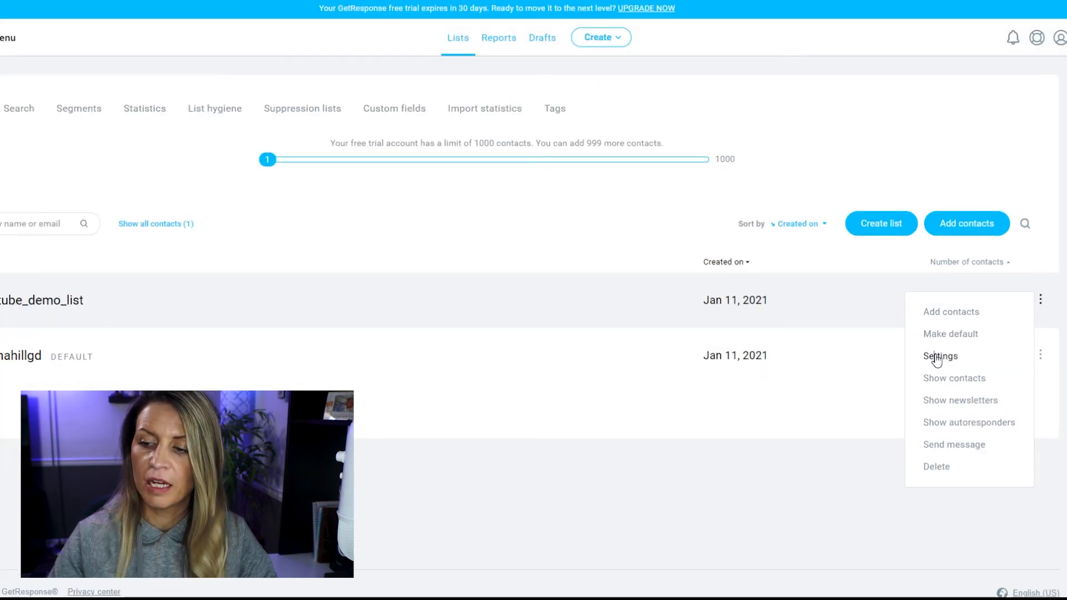
{"action": "left_click", "coordinate": [946, 379]}
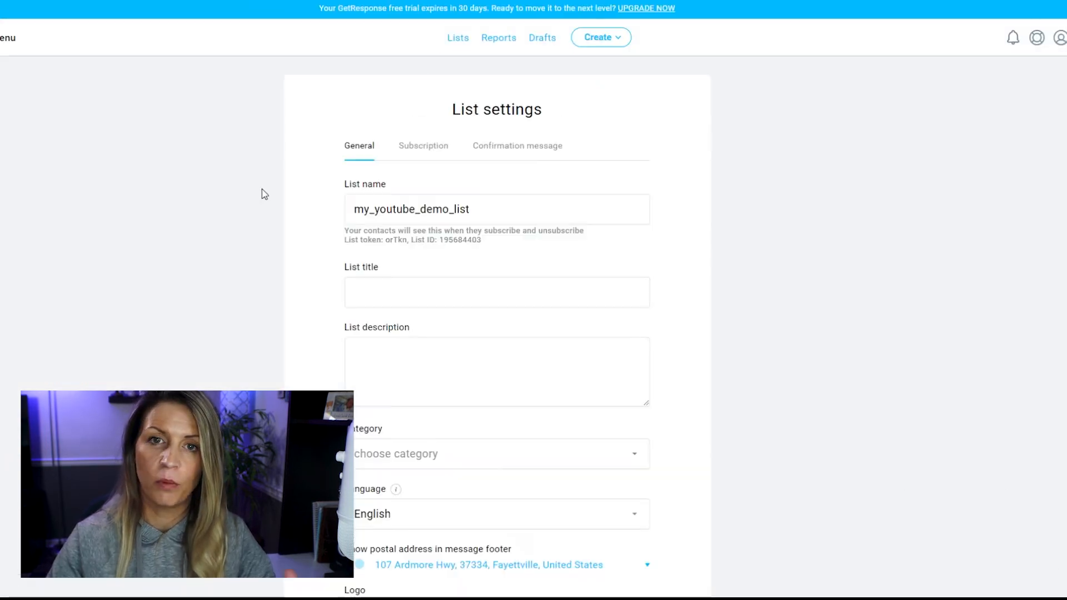
{"action": "left_click", "coordinate": [418, 148]}
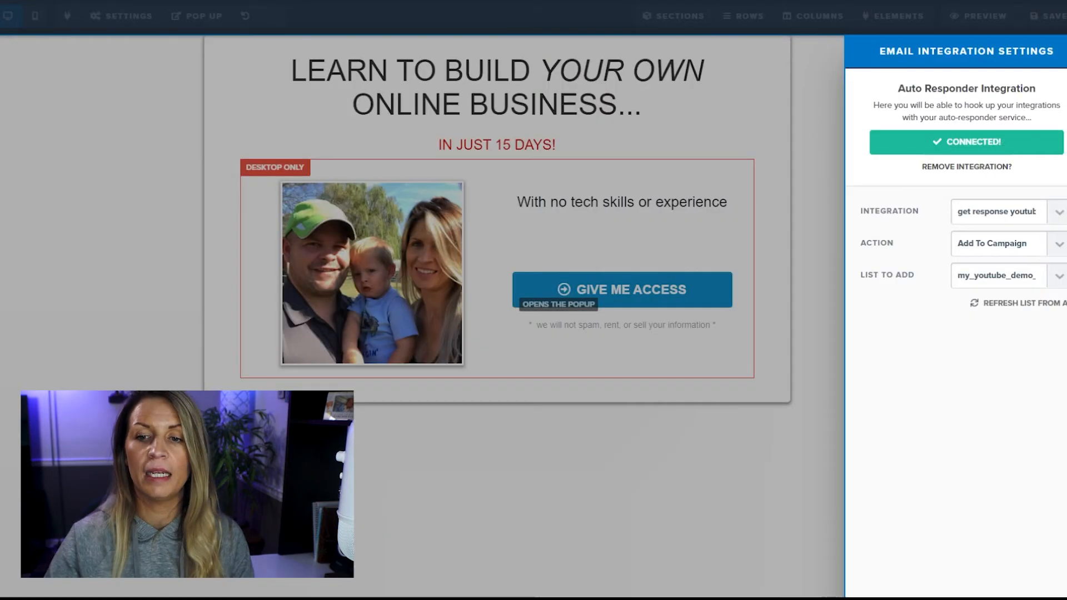
Return to the ClickFunnels page editor, save the Optin page with its email integration, and preview it
{"action": "left_click", "coordinate": [809, 128]}
{"action": "left_click", "coordinate": [1050, 17]}
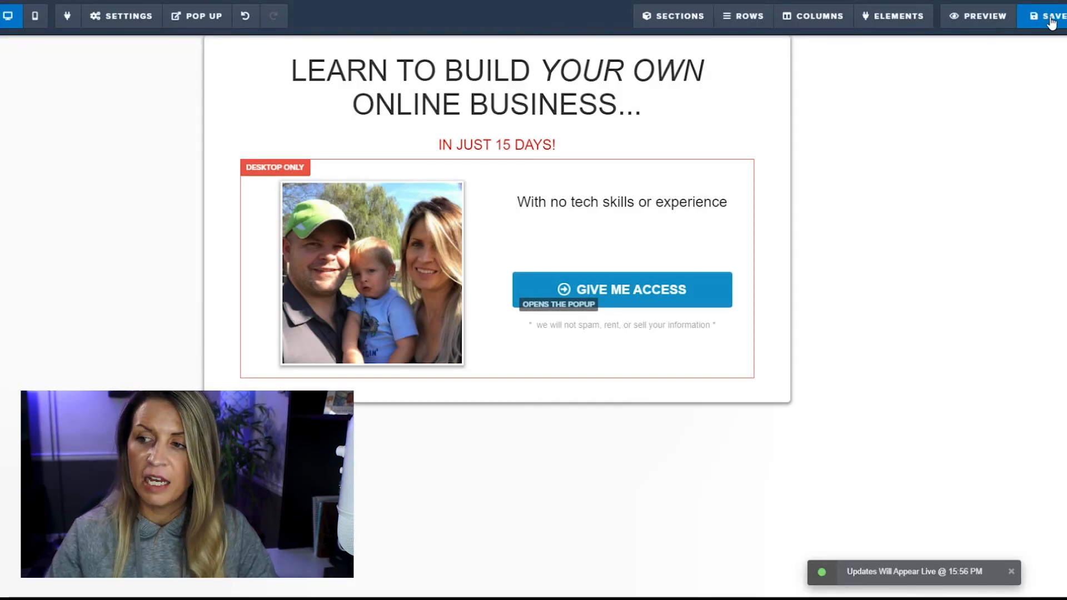
{"action": "left_click", "coordinate": [982, 28]}
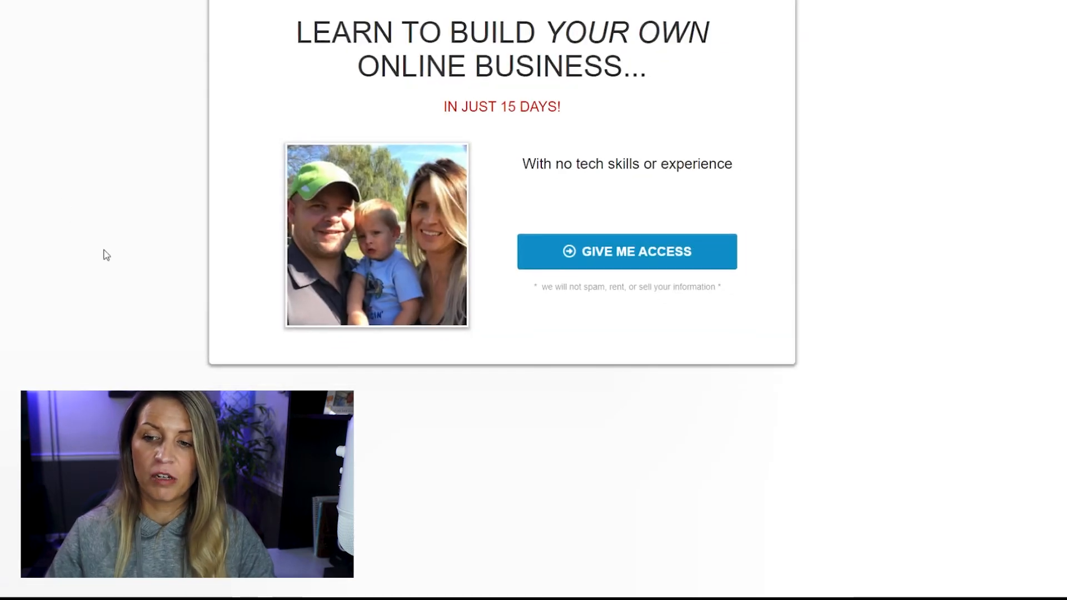
Open the sign-up form through Give Me Access and clear the prefilled first name and email address
{"action": "left_click", "coordinate": [626, 252]}
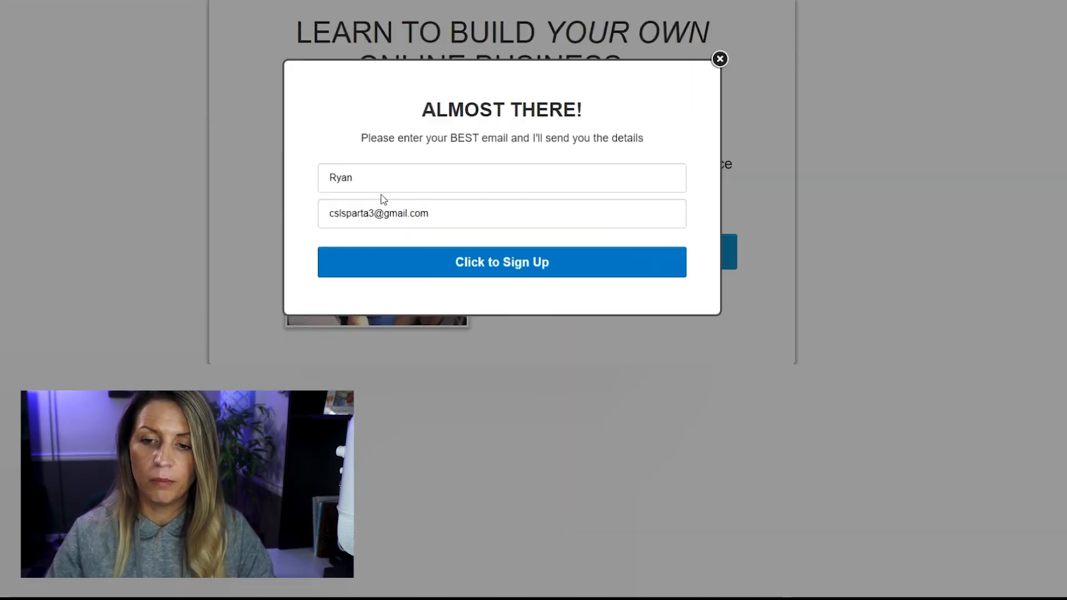
{"action": "left_click", "coordinate": [389, 178]}
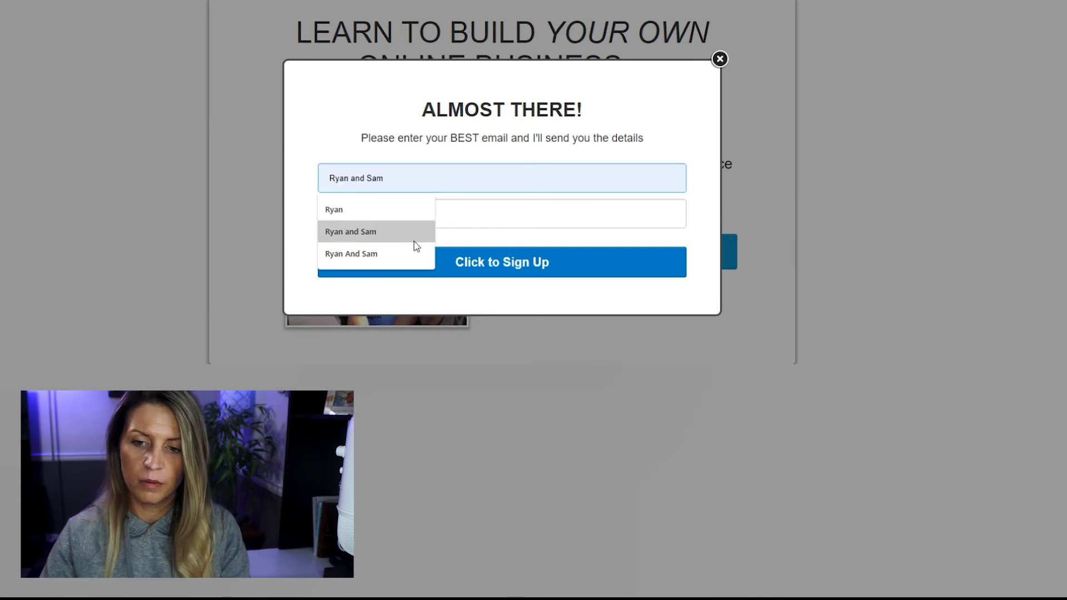
{"action": "key", "text": "ctrl+a"}
{"action": "key", "text": "BackSpace"}
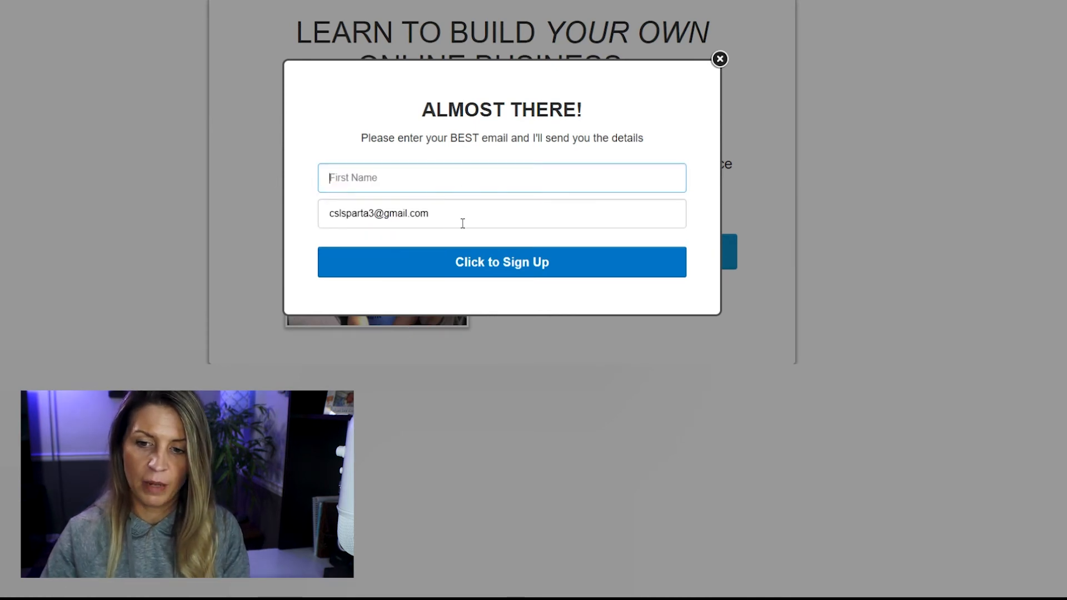
{"action": "left_click_drag", "start_coordinate": [448, 211], "coordinate": [278, 207]}
{"action": "key", "text": "BackSpace"}
Fill in the test contact's first name and email address and submit the sign-up form
{"action": "left_click", "coordinate": [336, 178]}
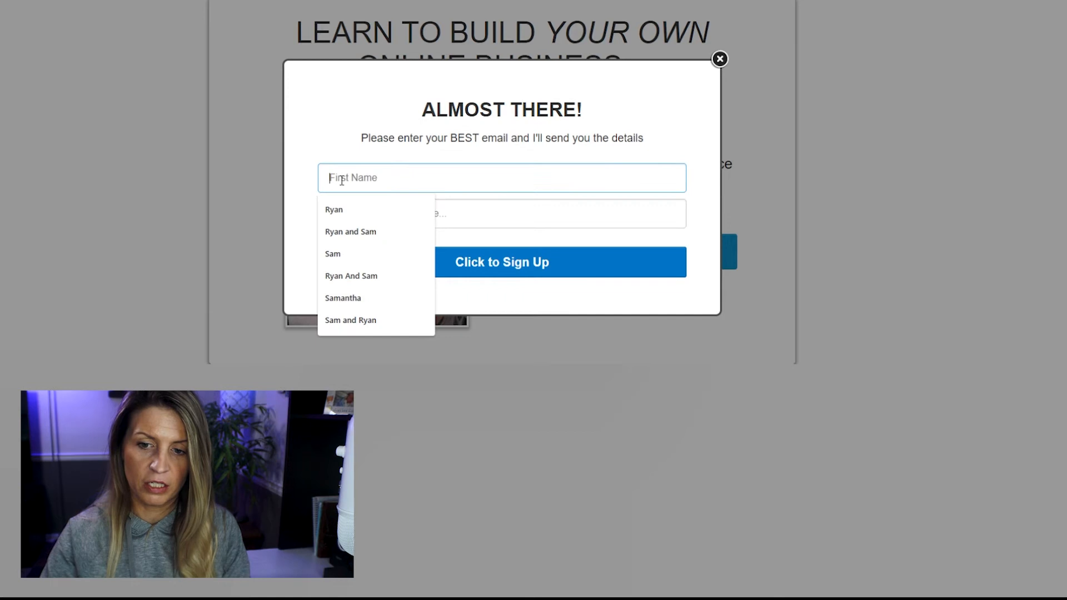
{"action": "left_click", "coordinate": [356, 254]}
{"action": "left_click", "coordinate": [381, 213]}
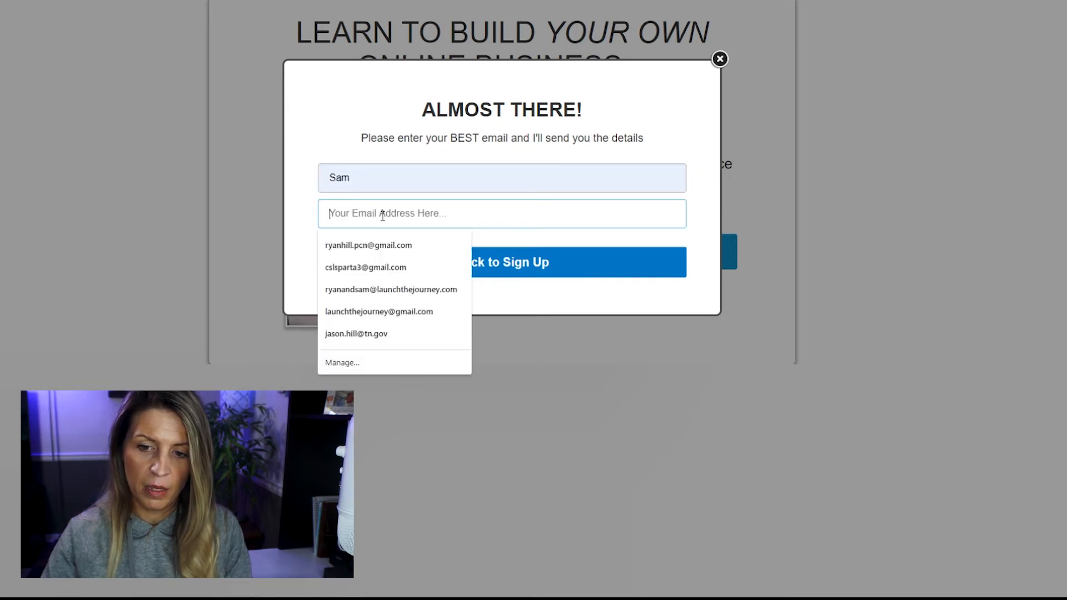
{"action": "left_click", "coordinate": [375, 312]}
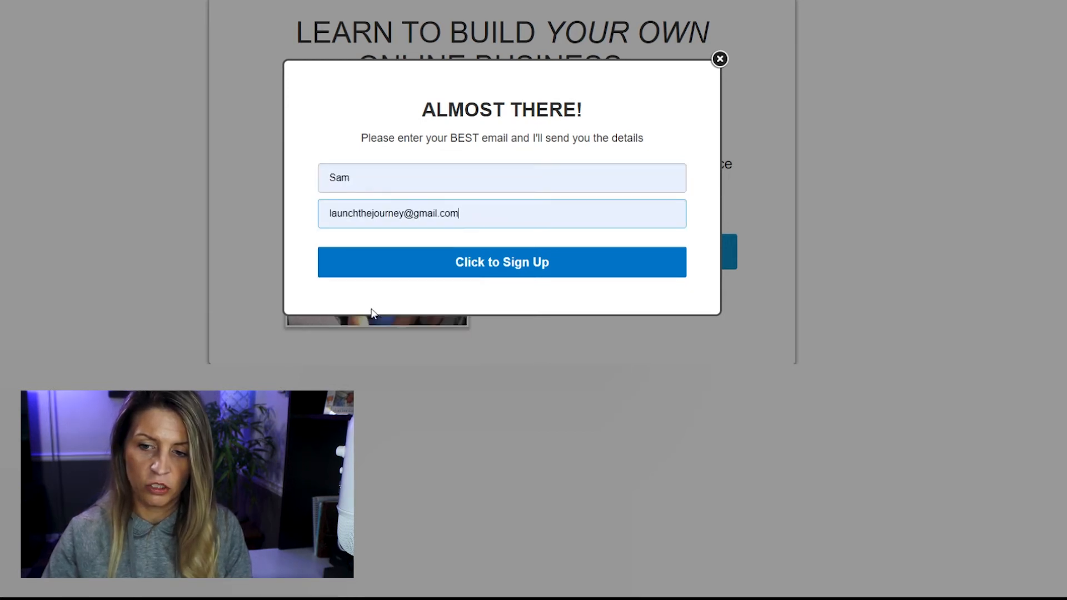
{"action": "left_click", "coordinate": [435, 269]}
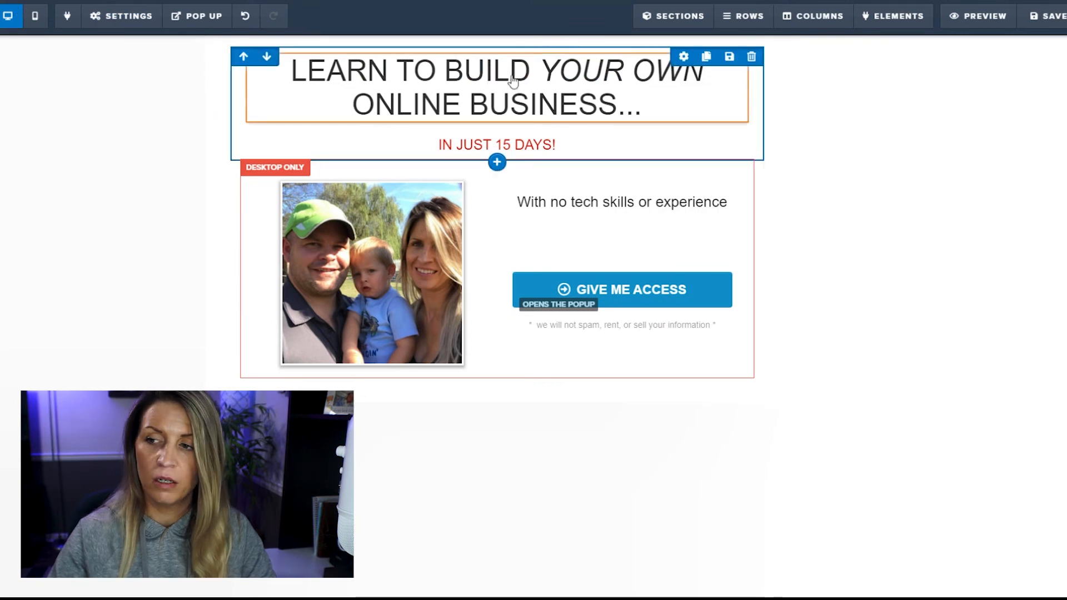
Save the Optin page again in the editor and open the YouTube Traning funnel's contacts
{"action": "left_click", "coordinate": [1045, 15]}
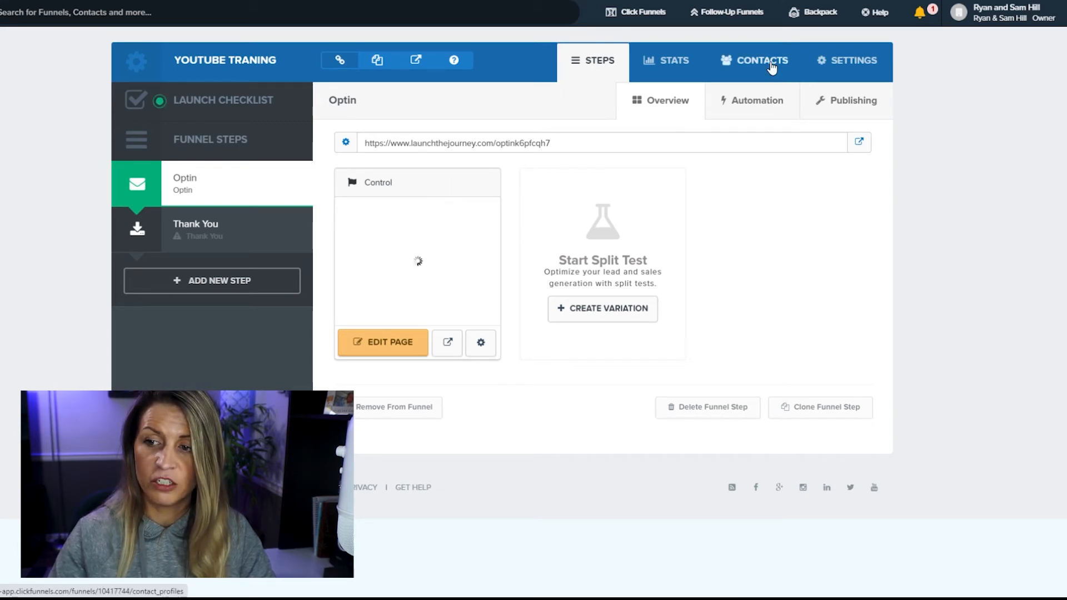
{"action": "left_click", "coordinate": [755, 61]}
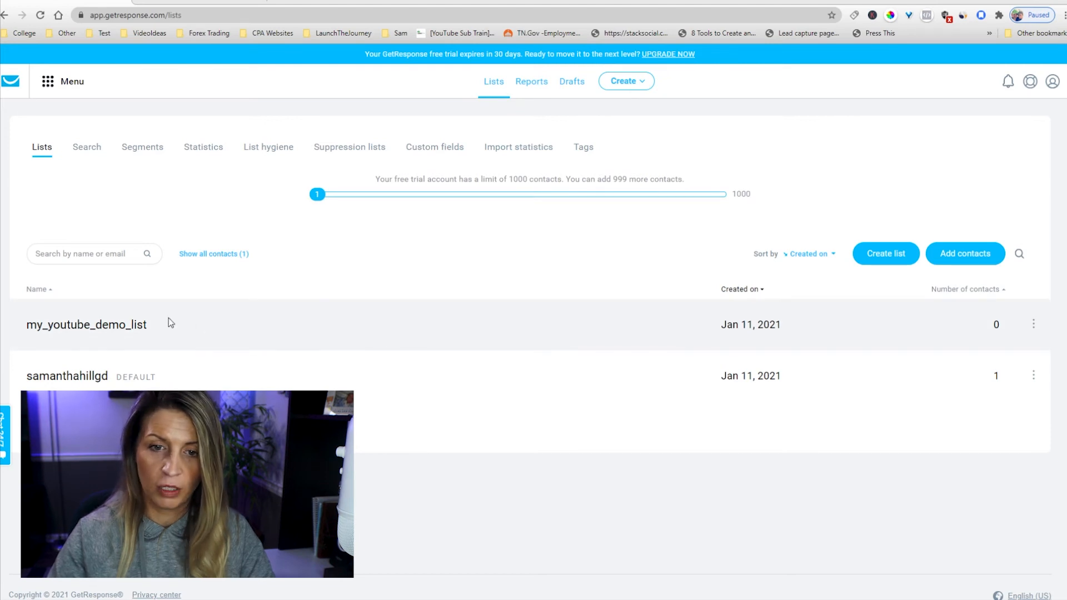
Reload the contact lists in GetResponse and show the contacts of my_youtube_demo_list
{"action": "left_click", "coordinate": [40, 15]}
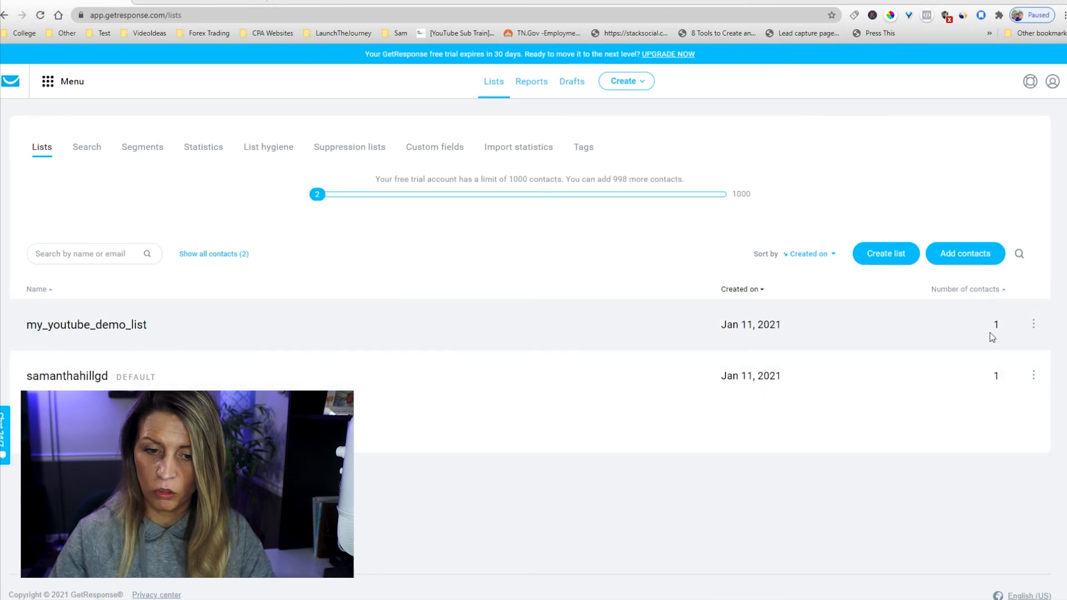
{"action": "left_click", "coordinate": [1034, 325]}
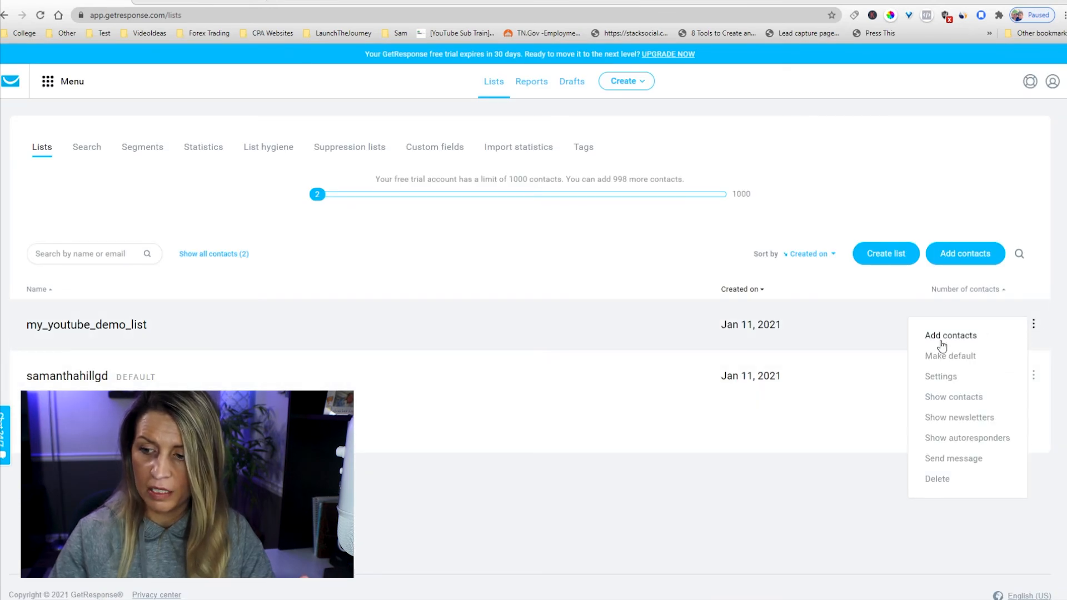
{"action": "left_click", "coordinate": [1032, 323]}
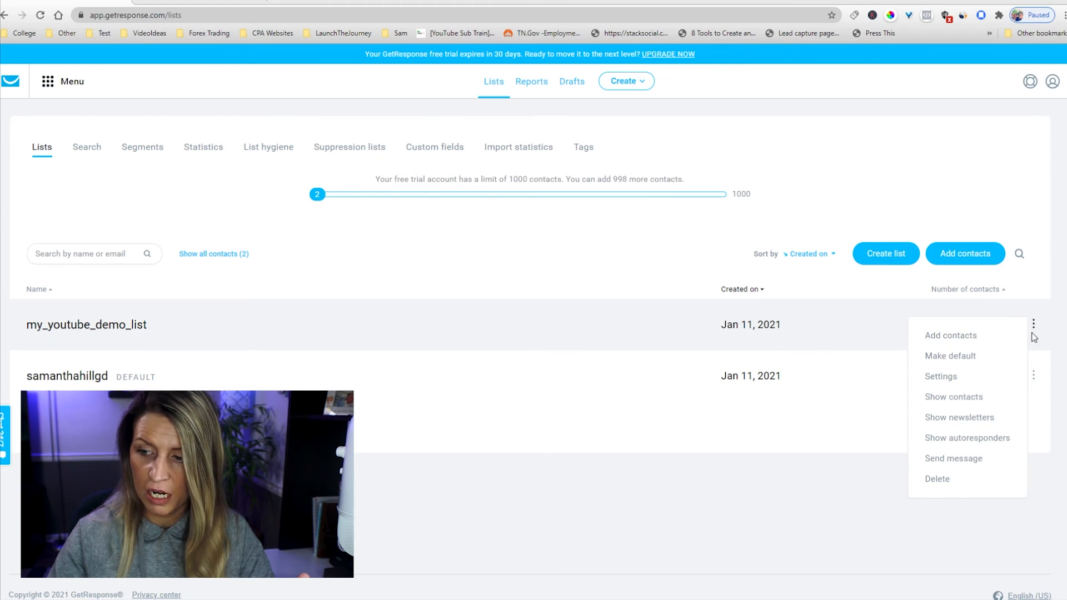
{"action": "left_click", "coordinate": [945, 397]}
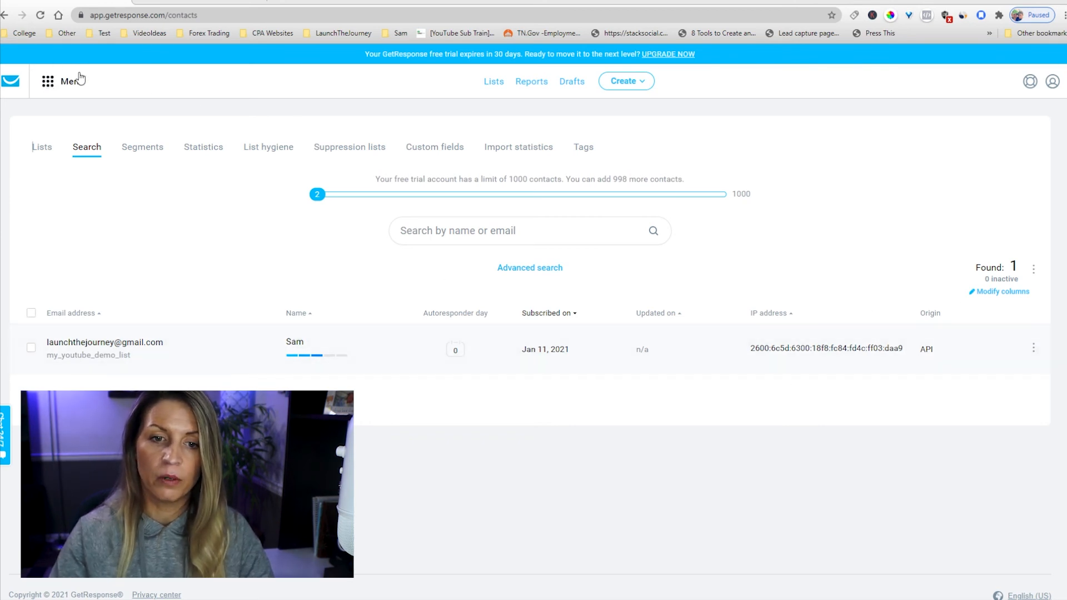
Open the autoresponders area in GetResponse and start creating a new autoresponder
{"action": "left_click", "coordinate": [49, 83]}
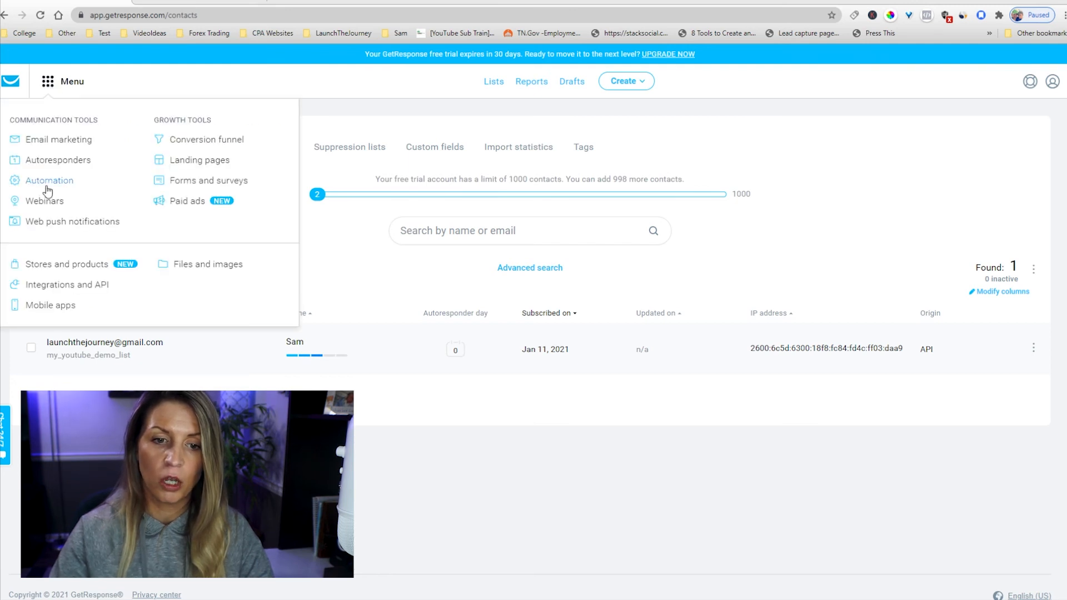
{"action": "left_click", "coordinate": [45, 160]}
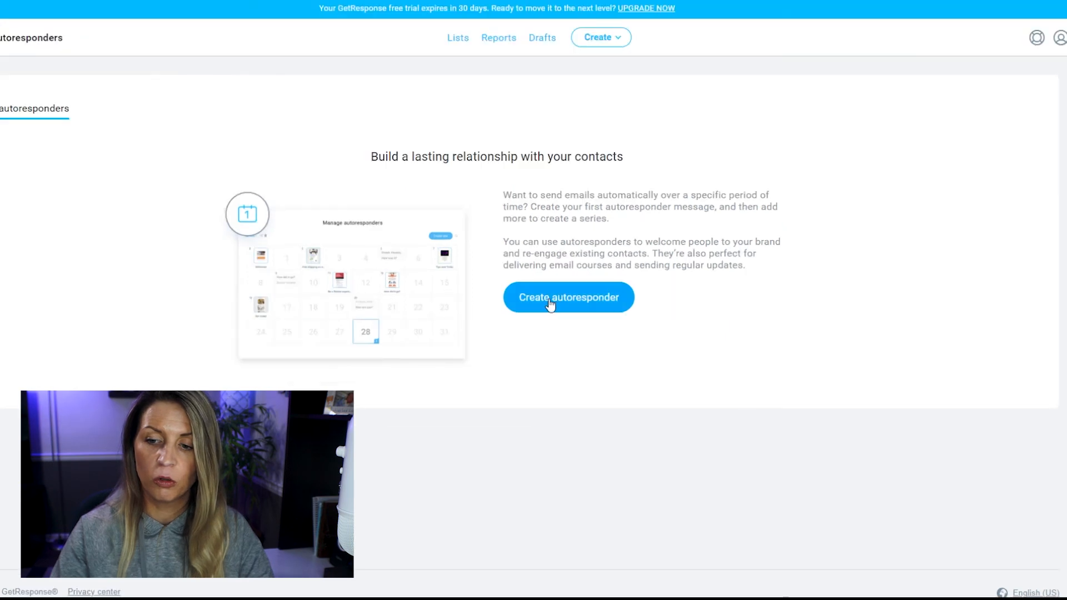
{"action": "left_click", "coordinate": [590, 326]}
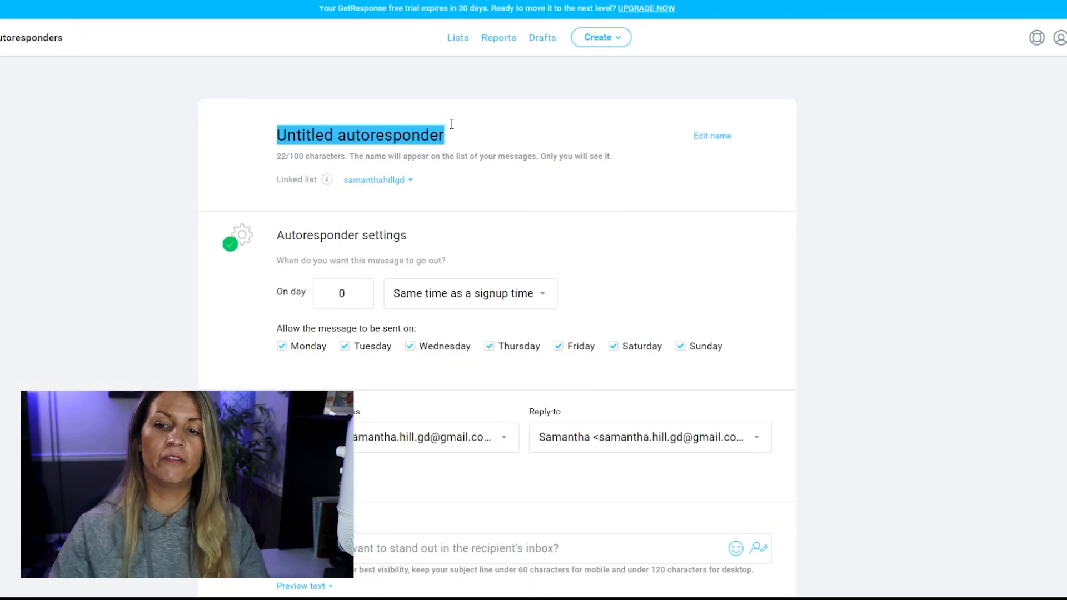
Name the autoresponder "youtube demo" and link it to the contact list my_youtube_demo_list
{"action": "key", "text": "BackSpace"}
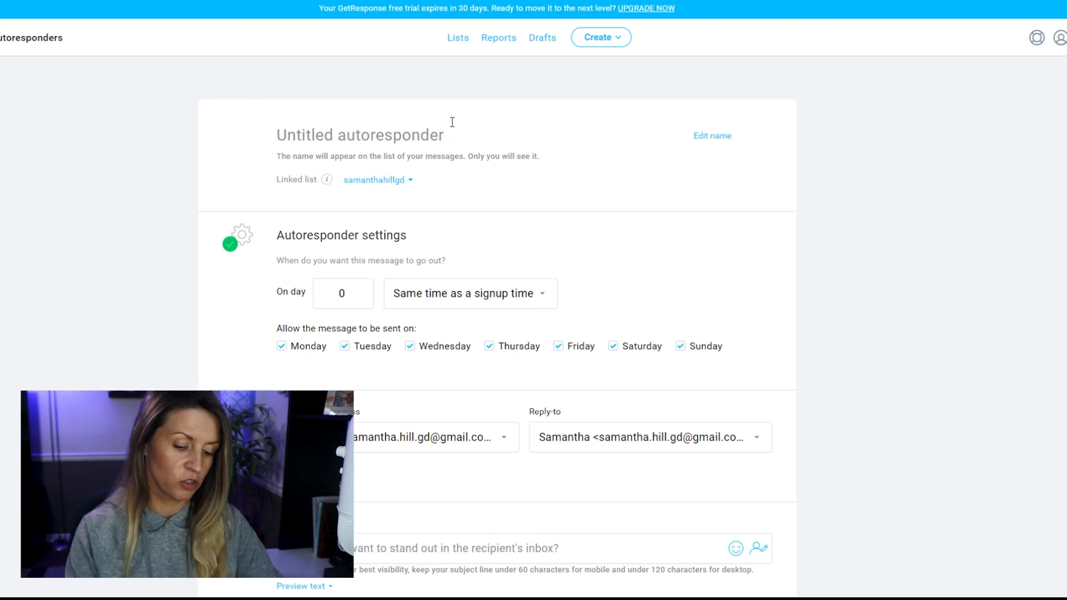
{"action": "type", "text": "y"}
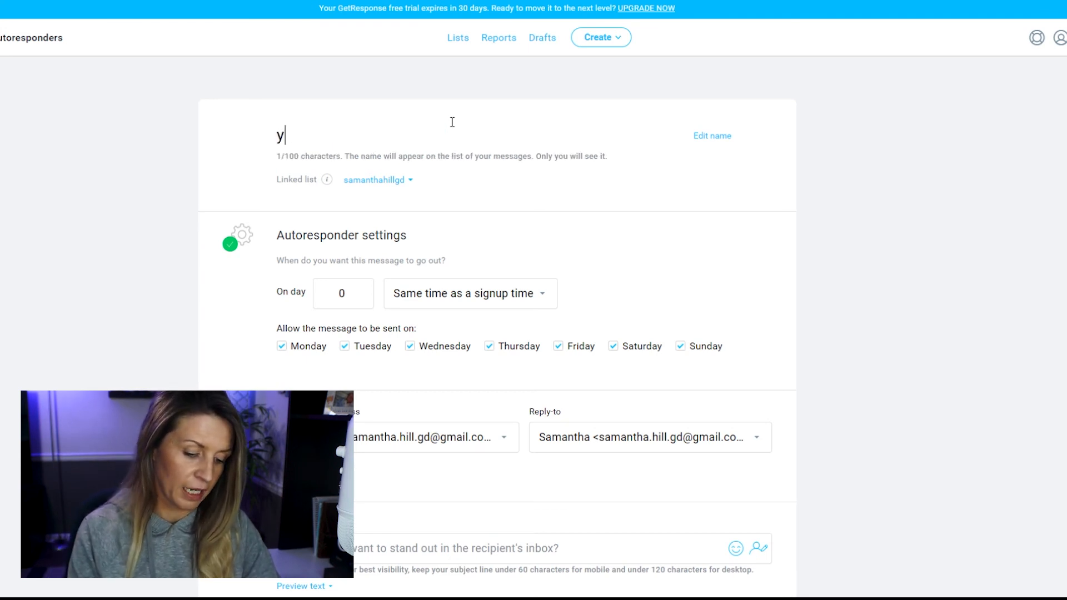
{"action": "type", "text": "outube "}
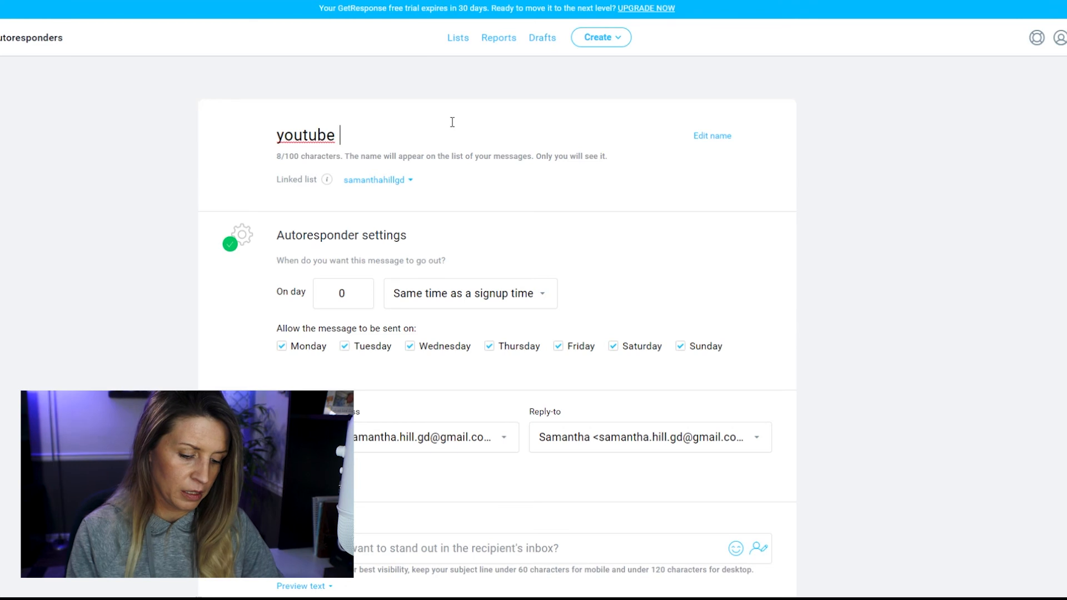
{"action": "type", "text": "demo"}
{"action": "left_click", "coordinate": [410, 181]}
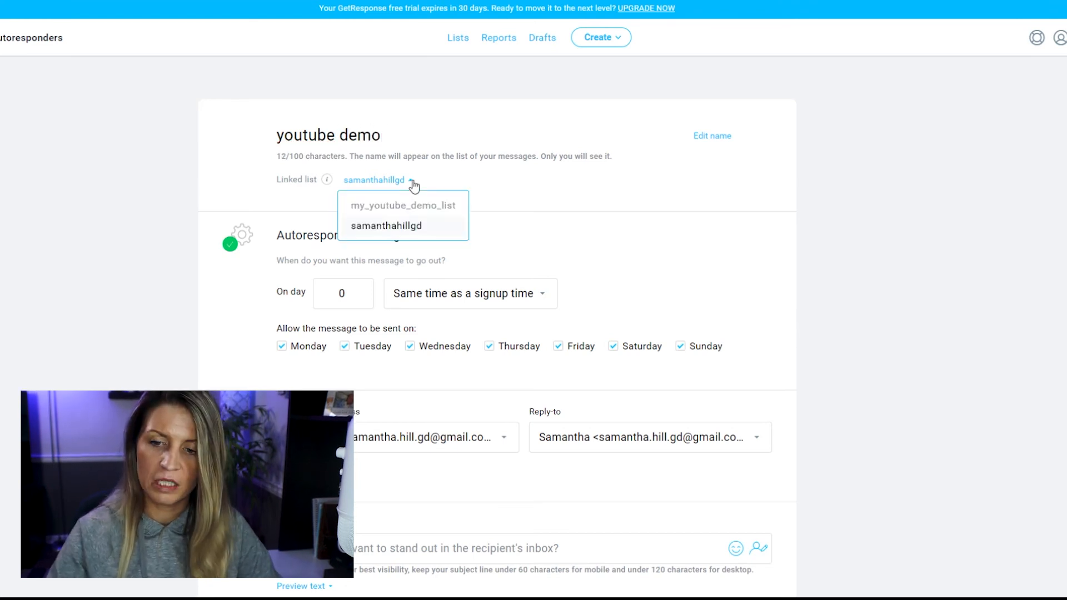
{"action": "left_click", "coordinate": [365, 207]}
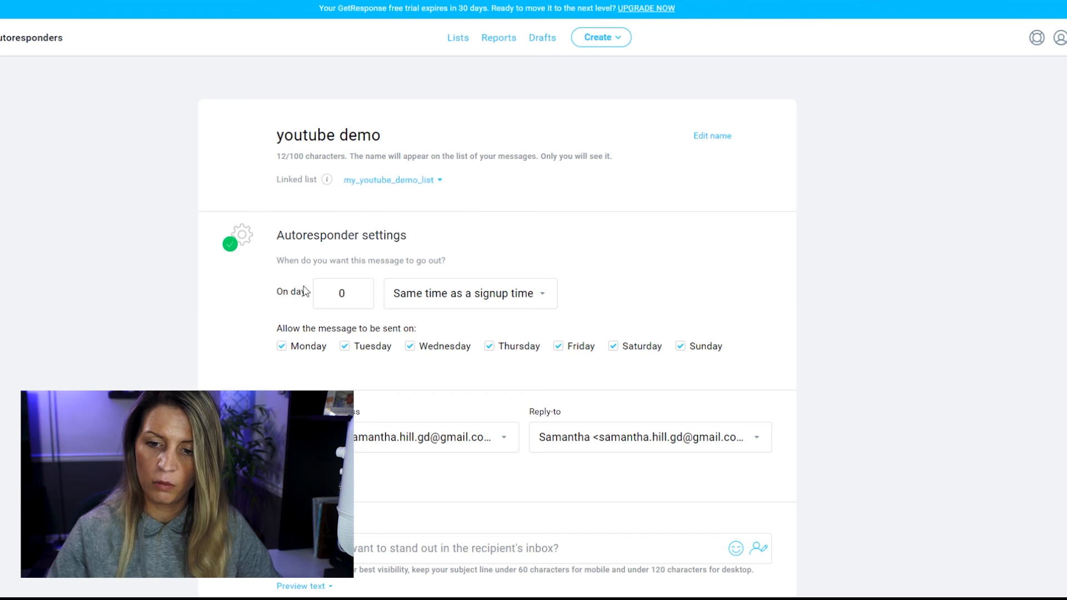
{"action": "scroll", "coordinate": [323, 284], "scroll_direction": "down", "scroll_amount": 3}
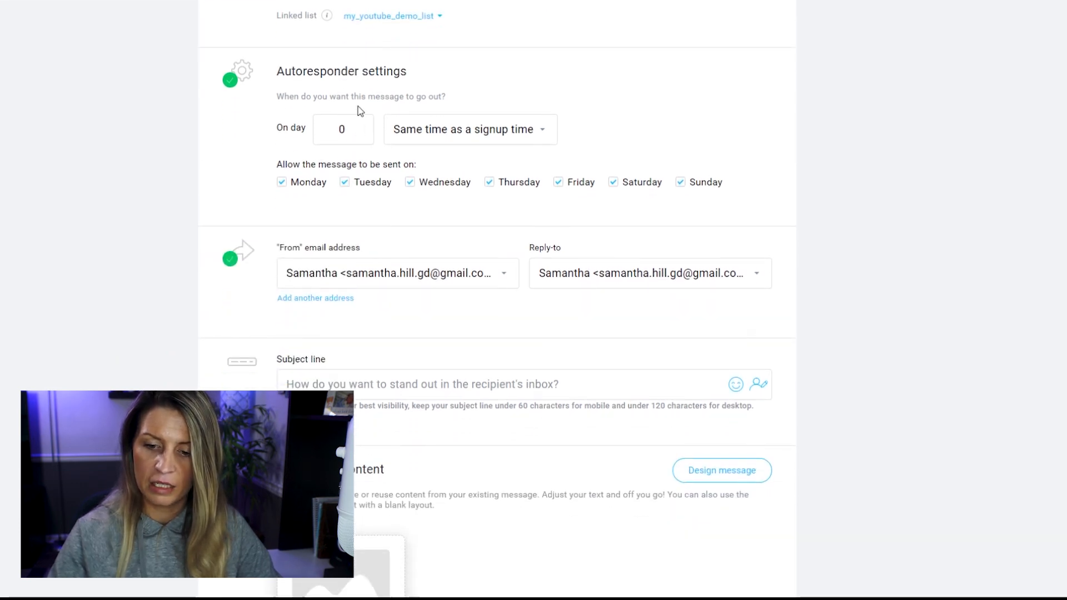
{"action": "scroll", "coordinate": [355, 128], "scroll_direction": "down", "scroll_amount": 6}
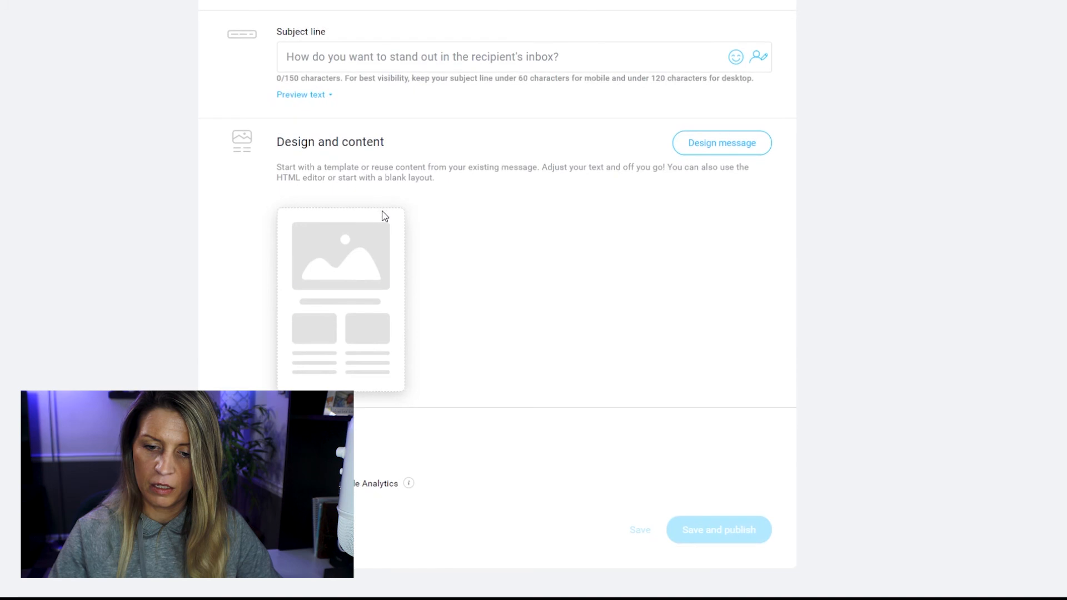
{"action": "scroll", "coordinate": [439, 342], "scroll_direction": "up", "scroll_amount": 5}
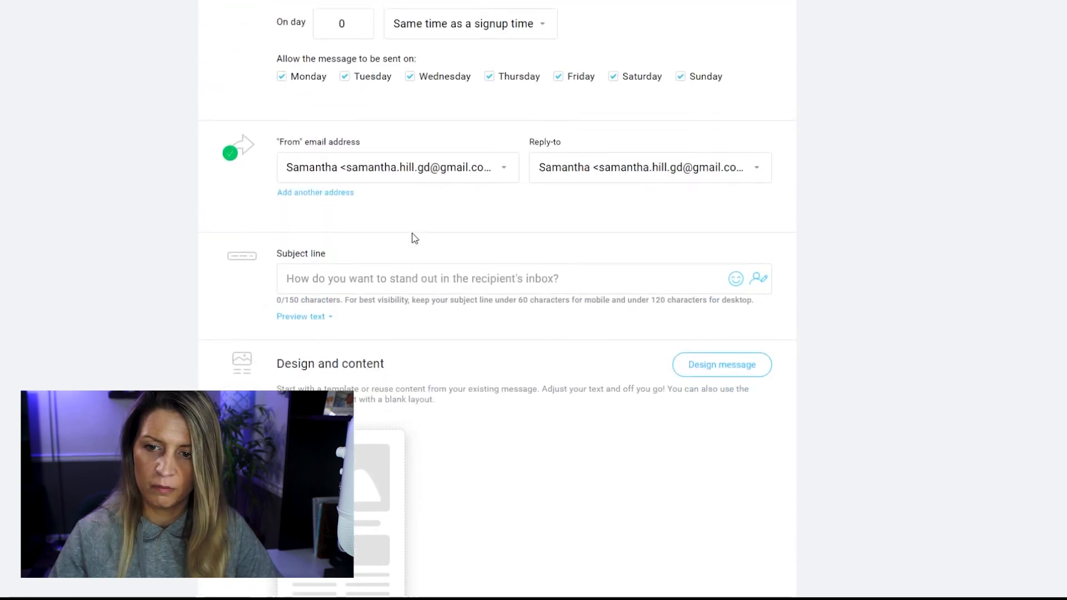